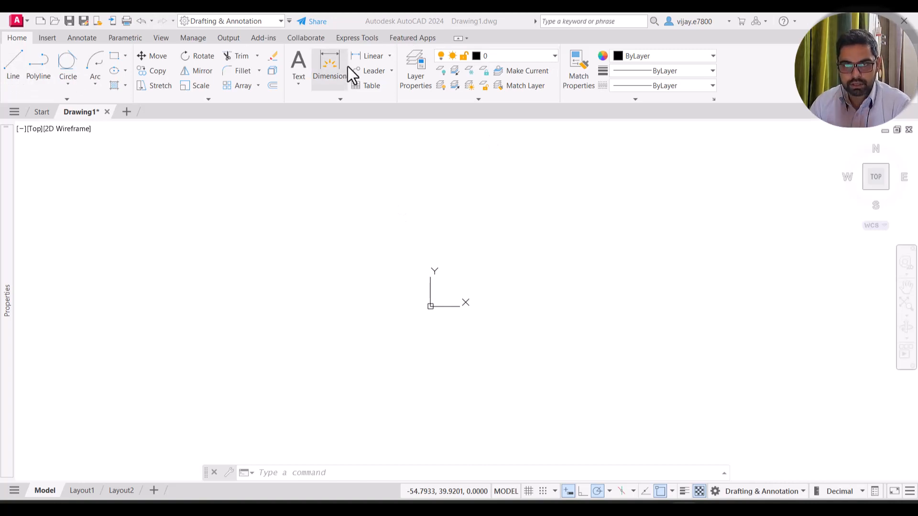
Step: Draw a three-point arc above the origin, running from about (-36, 29) to about (27, 33)
{"action": "left_click", "coordinate": [97, 82]}
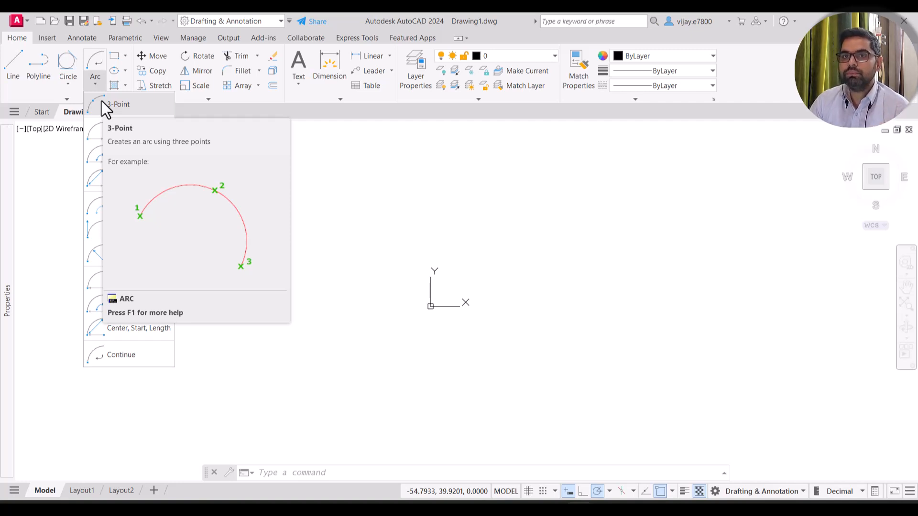
{"action": "left_click", "coordinate": [104, 102]}
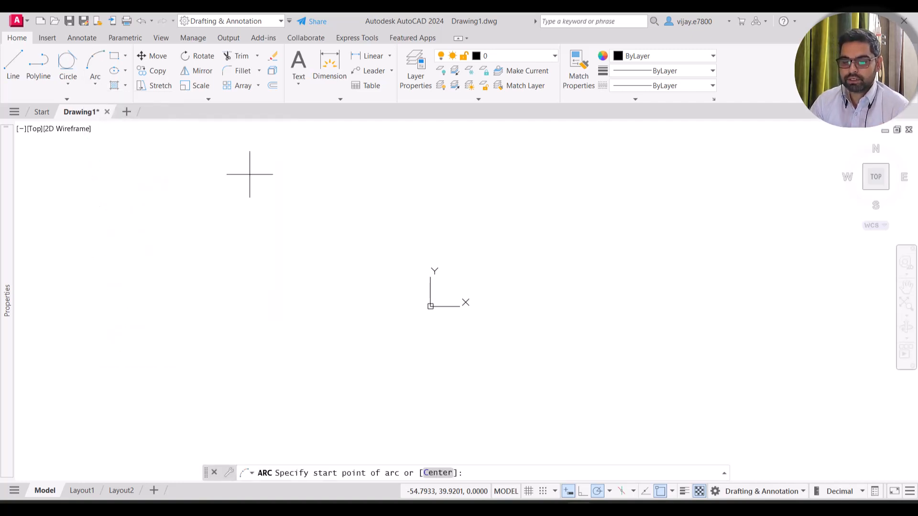
{"action": "left_click", "coordinate": [308, 206]}
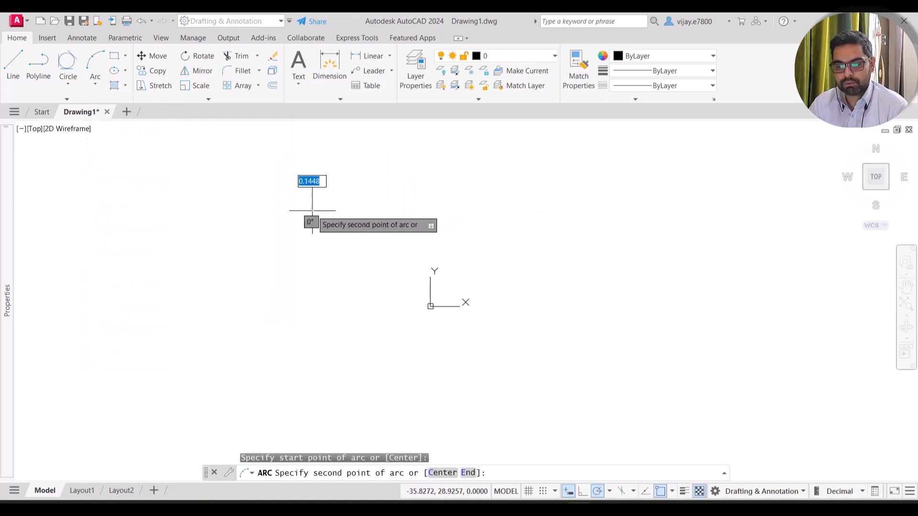
{"action": "left_click", "coordinate": [398, 172]}
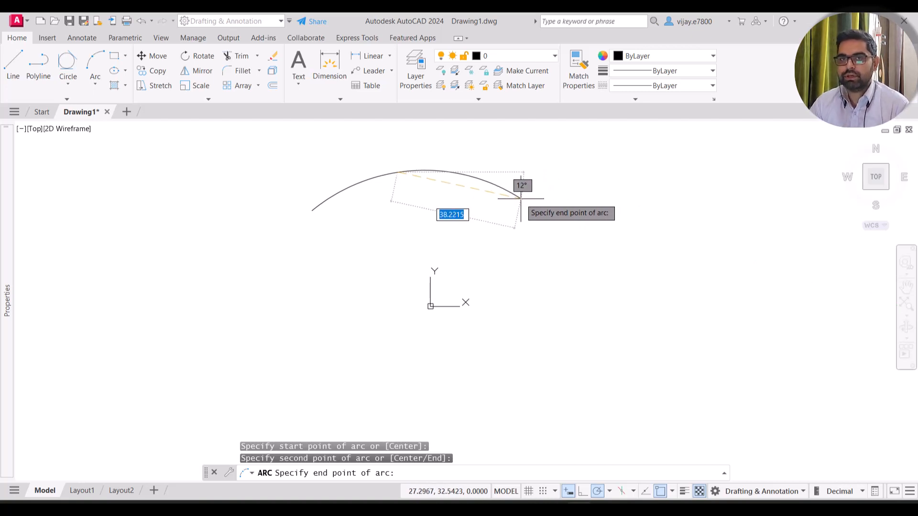
{"action": "left_click", "coordinate": [521, 199]}
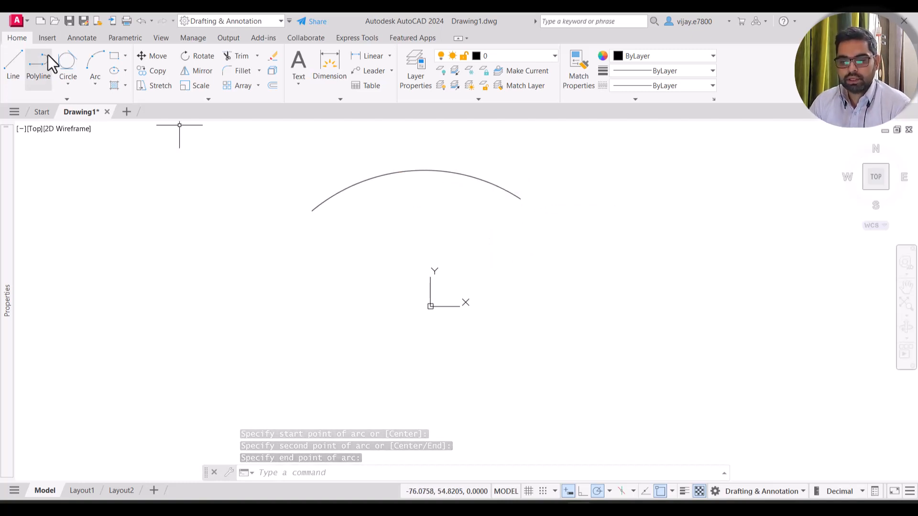
Step: Draw a second, larger three-point arc spanning over the first one and ending at about (47, 15)
{"action": "left_click", "coordinate": [98, 67]}
{"action": "left_click", "coordinate": [222, 198]}
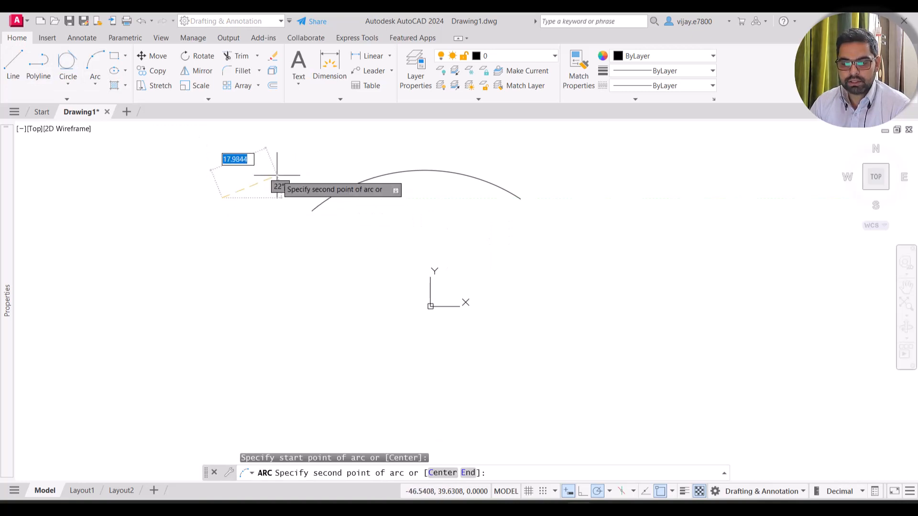
{"action": "left_click", "coordinate": [451, 144]}
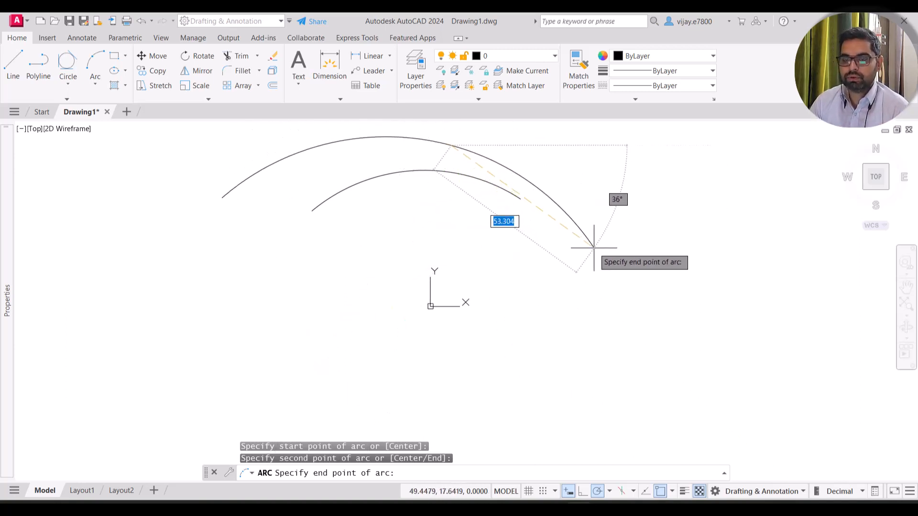
{"action": "left_click", "coordinate": [586, 255]}
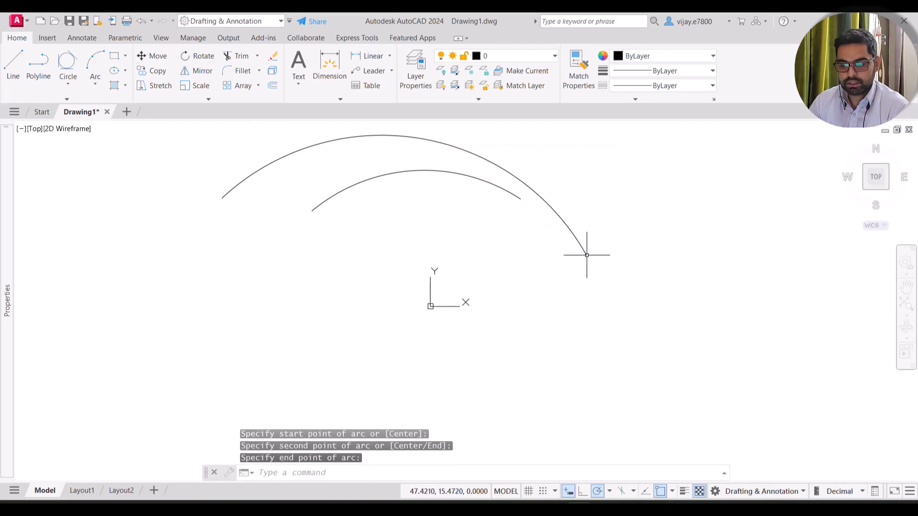
Step: Select both three-point arcs and erase them from the drawing
{"action": "left_click", "coordinate": [501, 244]}
{"action": "left_click", "coordinate": [360, 126]}
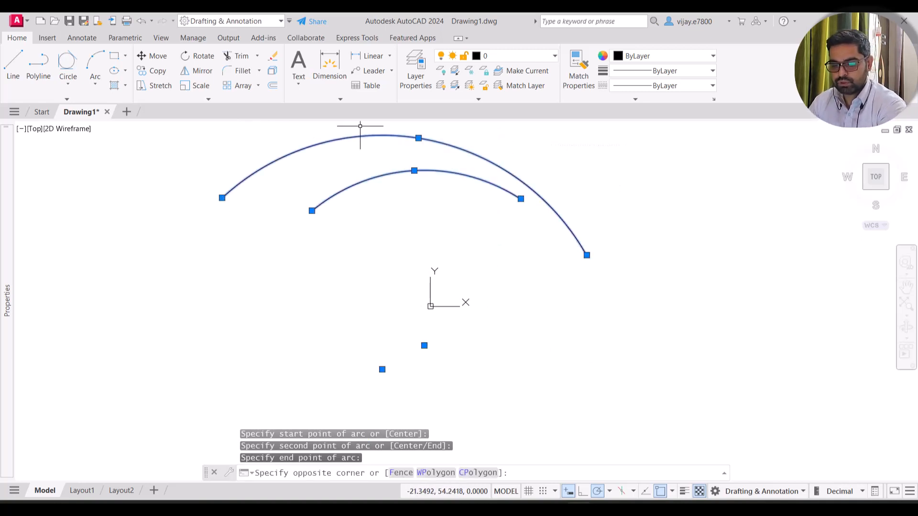
{"action": "key", "text": "Delete"}
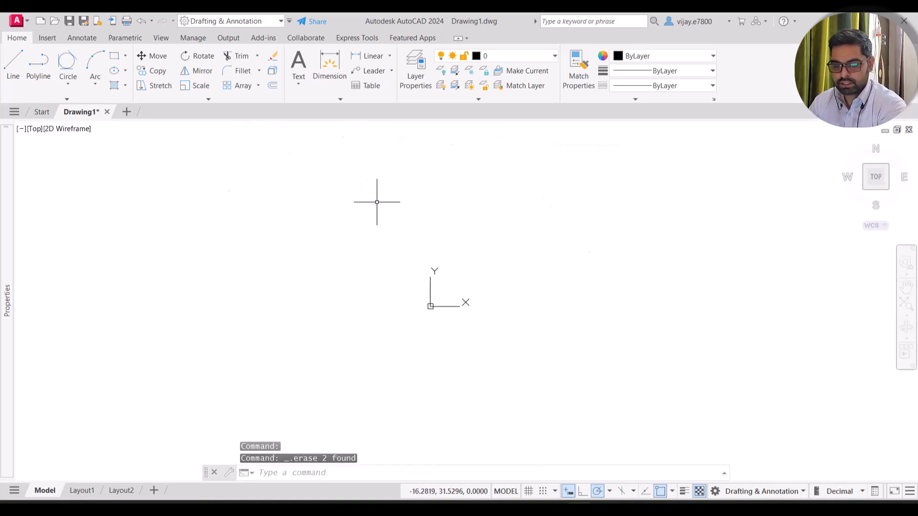
Step: Draw a zigzag of three connected lines starting at 0,0, with the first segment rising to about (17.6, 22.3)
{"action": "left_click", "coordinate": [95, 85]}
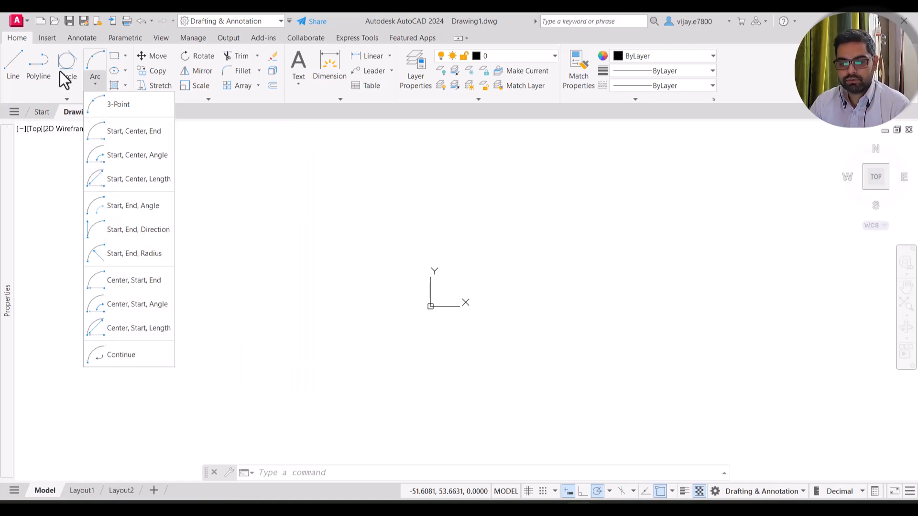
{"action": "left_click", "coordinate": [16, 68]}
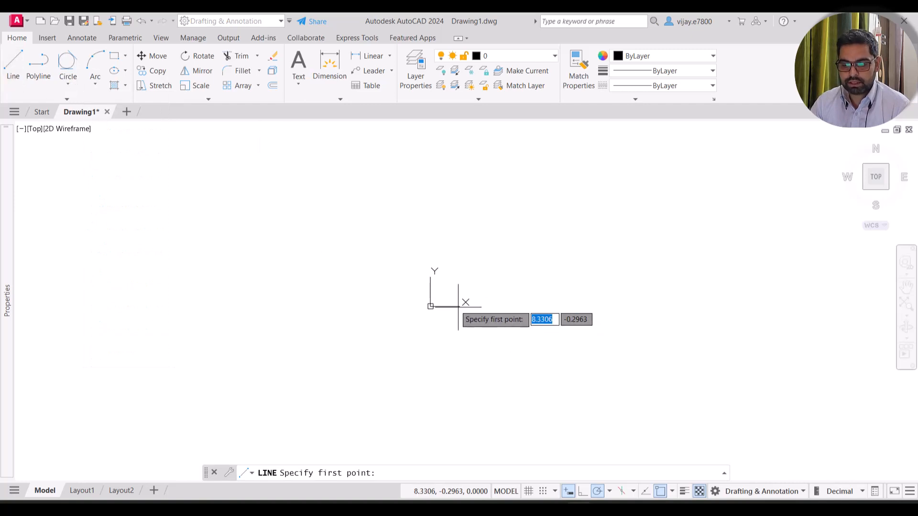
{"action": "type", "text": "0"}
{"action": "key", "text": "Tab"}
{"action": "type", "text": "0"}
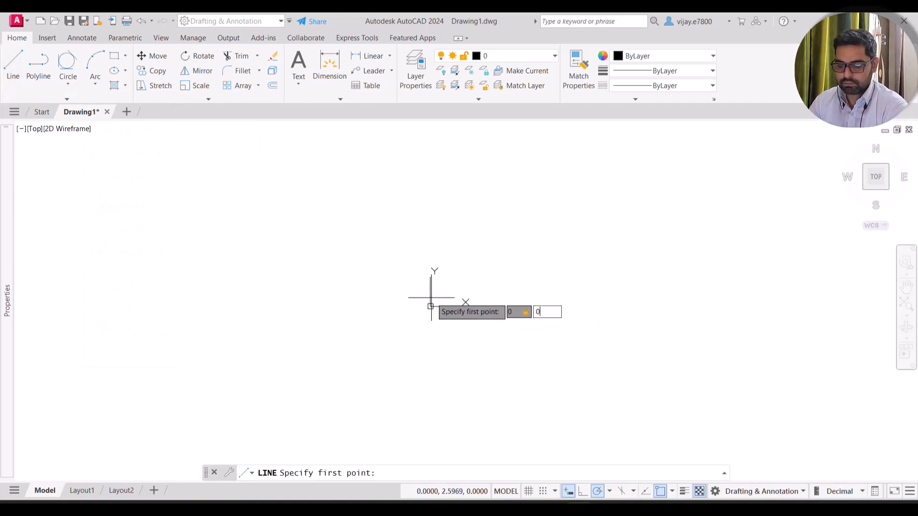
{"action": "key", "text": "Return"}
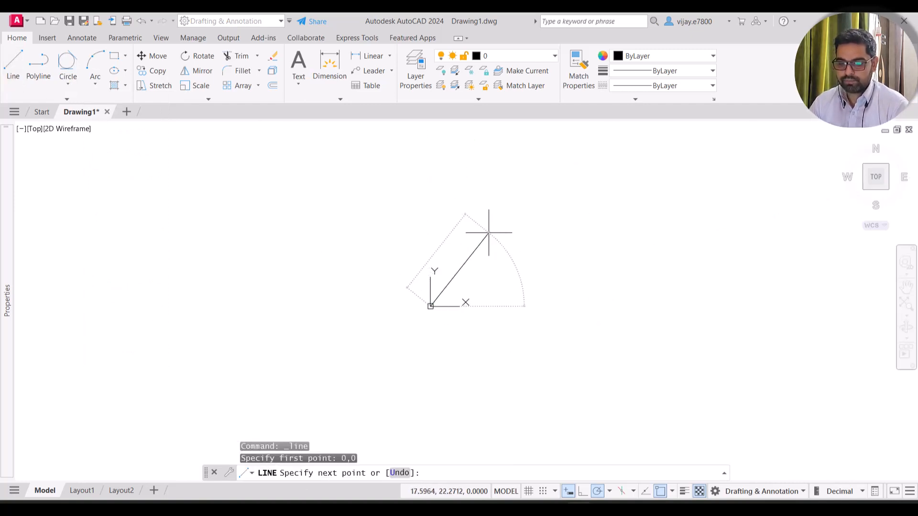
{"action": "left_click", "coordinate": [488, 234]}
{"action": "left_click", "coordinate": [565, 331]}
{"action": "left_click", "coordinate": [747, 265]}
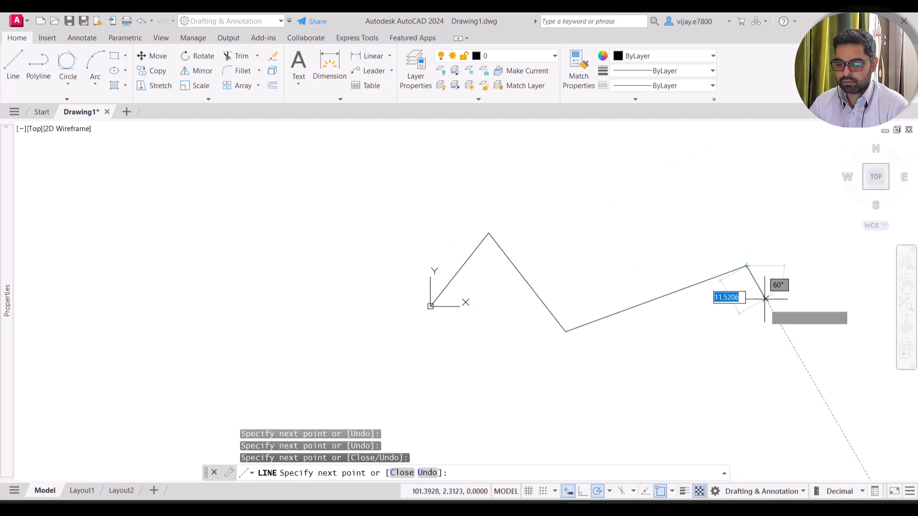
{"action": "right_click", "coordinate": [763, 313]}
{"action": "left_click", "coordinate": [791, 319]}
{"action": "middle_click_drag", "start_coordinate": [685, 322], "coordinate": [550, 363]}
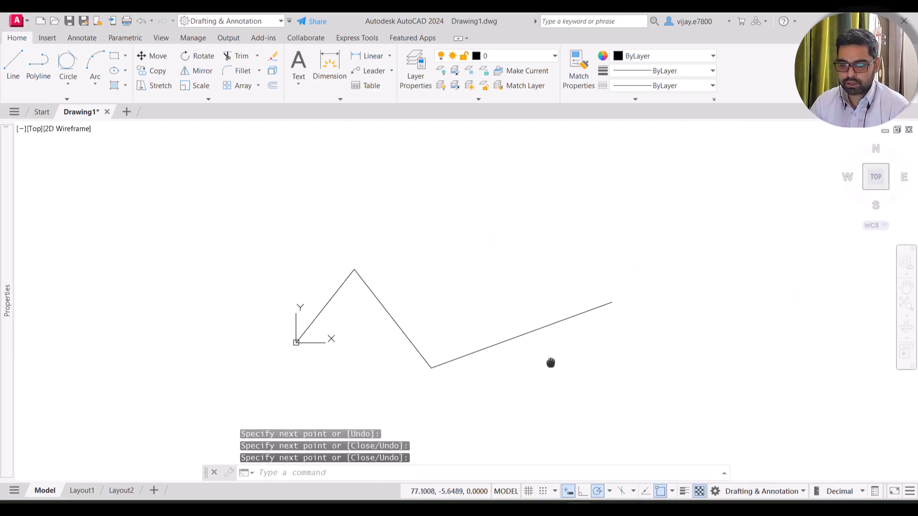
Step: Draw a Start, Center, End arc from the zigzag's free end, centred on the last line's midpoint, with an included angle of -90°
{"action": "left_click", "coordinate": [95, 85]}
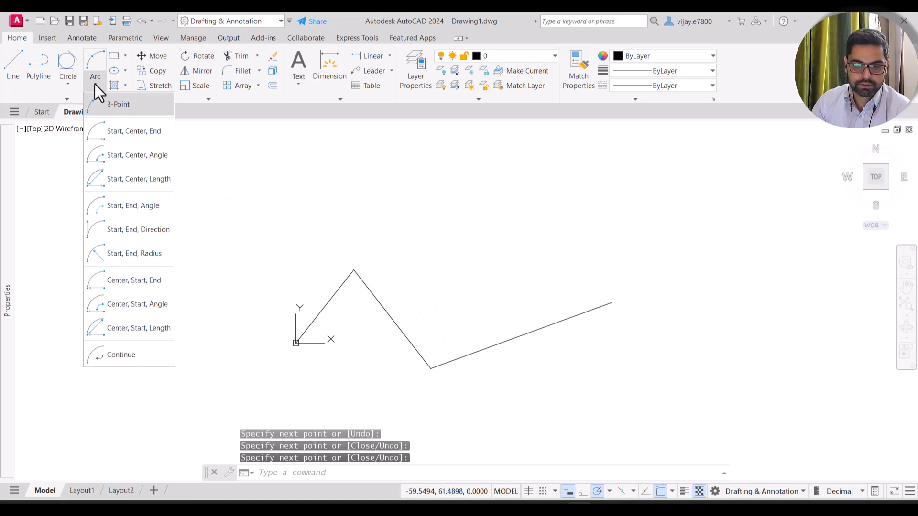
{"action": "left_click", "coordinate": [113, 137]}
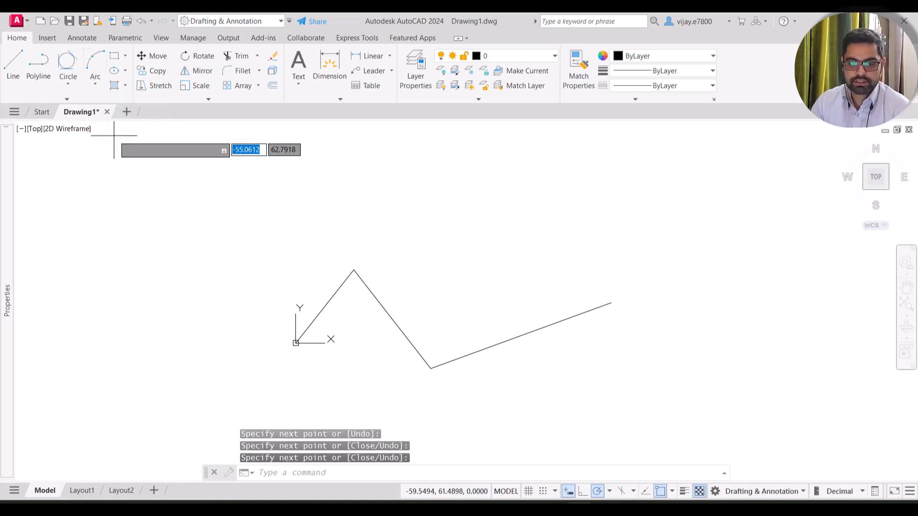
{"action": "left_click", "coordinate": [611, 303]}
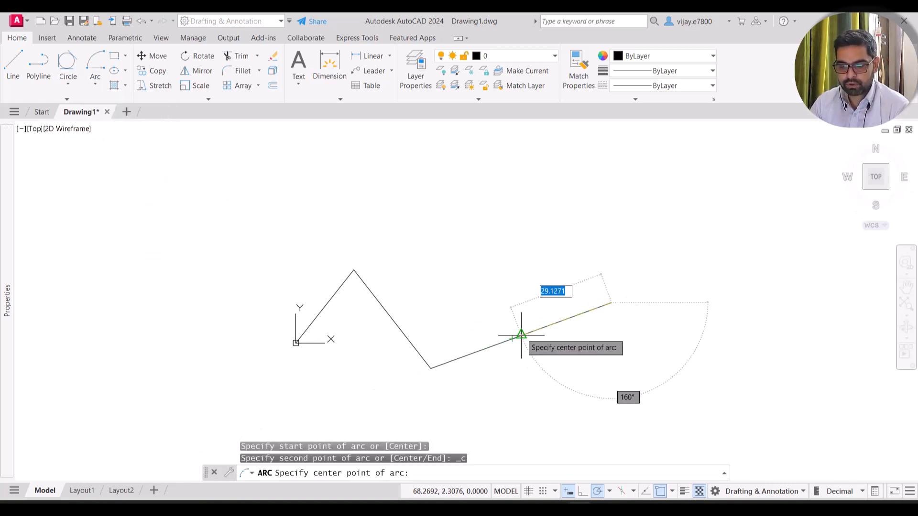
{"action": "left_click", "coordinate": [521, 334]}
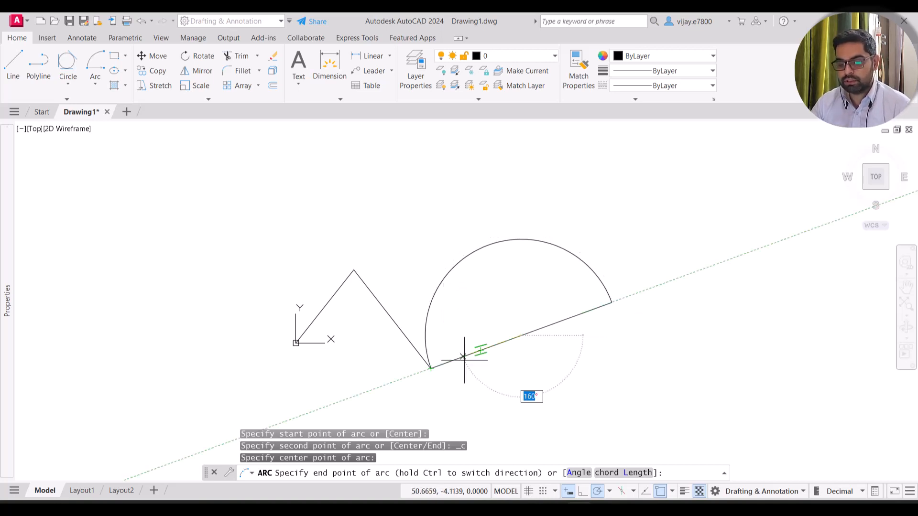
{"action": "left_click", "coordinate": [576, 473]}
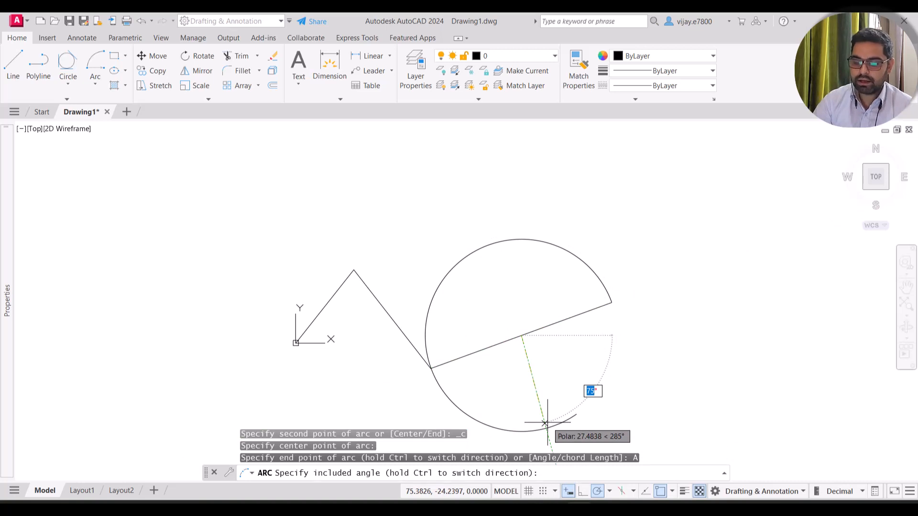
{"action": "type", "text": "-"}
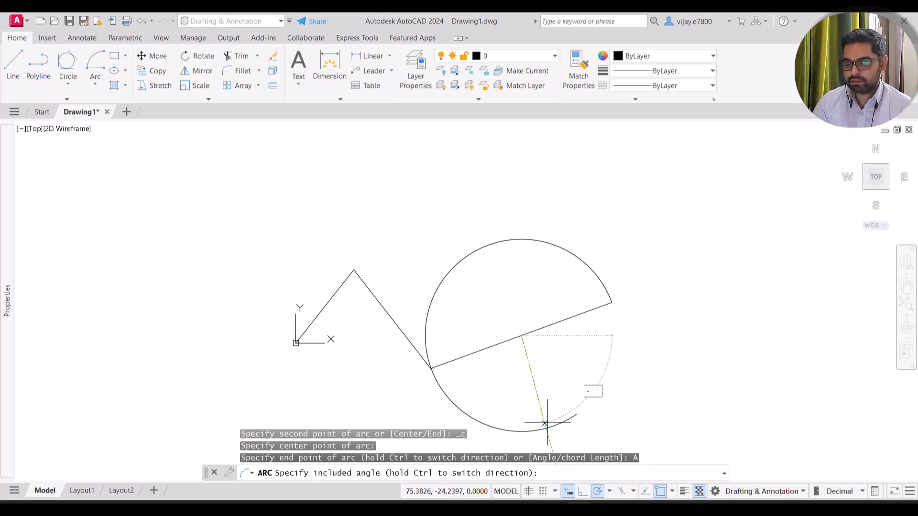
{"action": "type", "text": "90"}
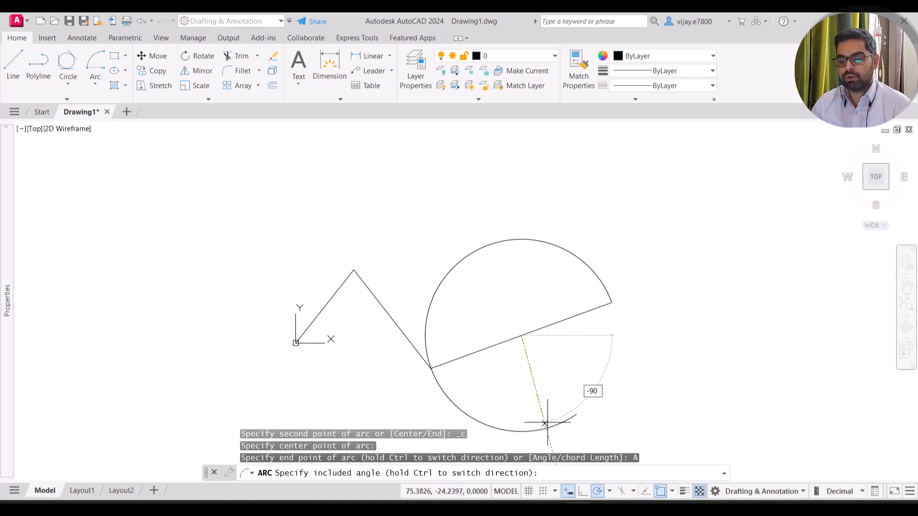
{"action": "key", "text": "Return"}
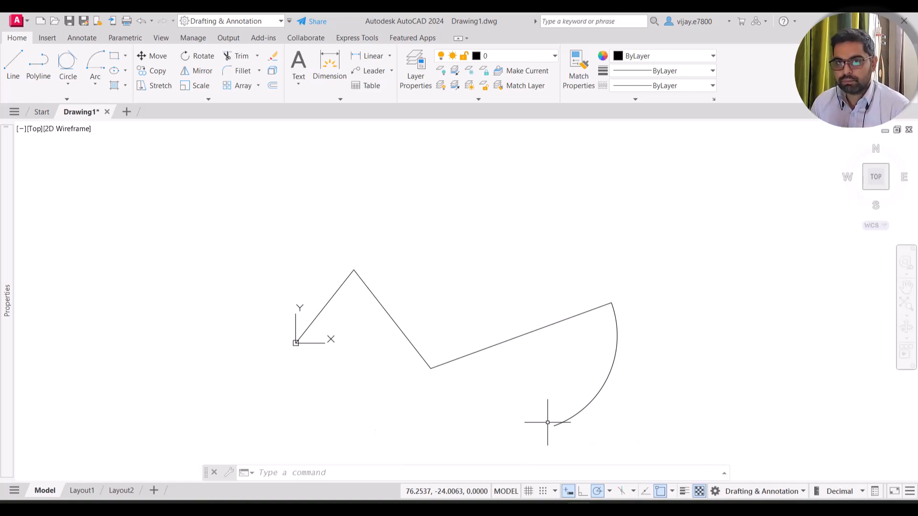
Step: Draw a Start, Center, Angle arc from the zigzag's lower vertex, centred on the last line's midpoint, with an included angle of 180°
{"action": "left_click", "coordinate": [96, 77]}
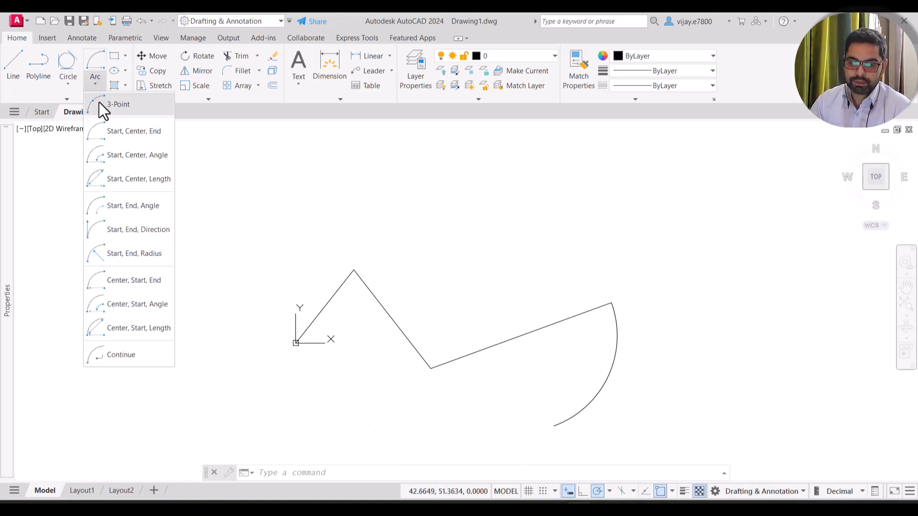
{"action": "left_click", "coordinate": [113, 153]}
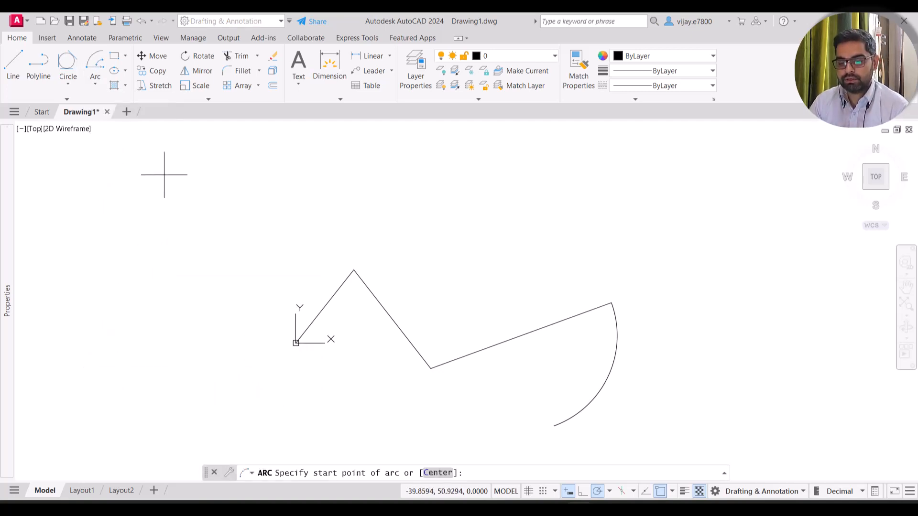
{"action": "left_click", "coordinate": [426, 367]}
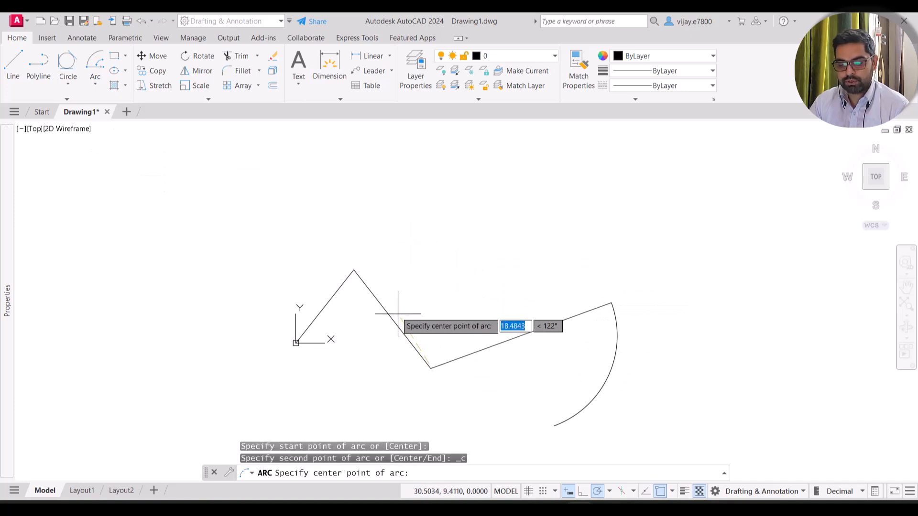
{"action": "left_click", "coordinate": [522, 334]}
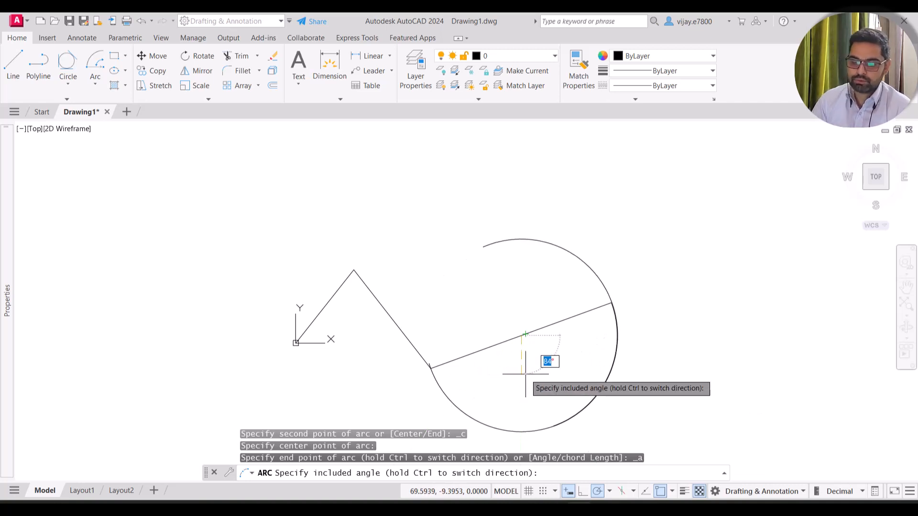
{"action": "type", "text": "180"}
{"action": "key", "text": "Return"}
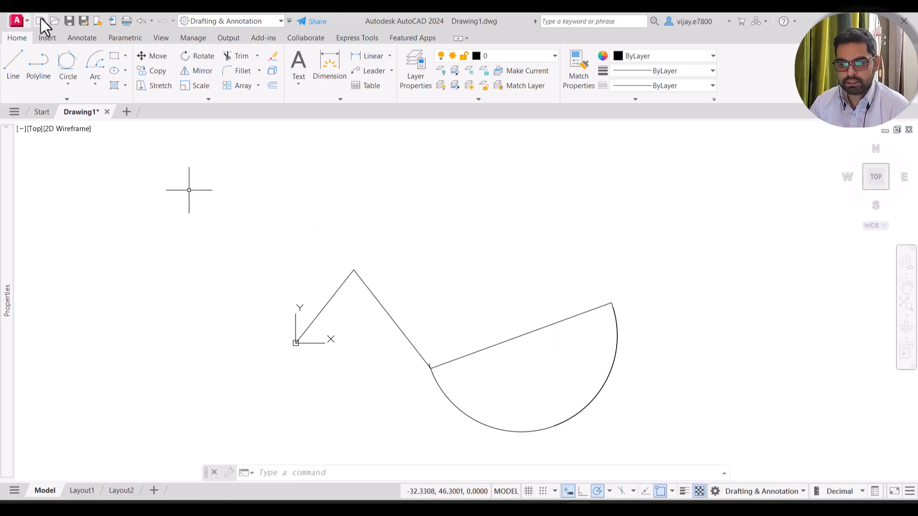
Step: Draw a Start, Center, Length arc from the lower vertex, centred on the middle line's midpoint, with a chord length of about 29.5
{"action": "left_click", "coordinate": [99, 79]}
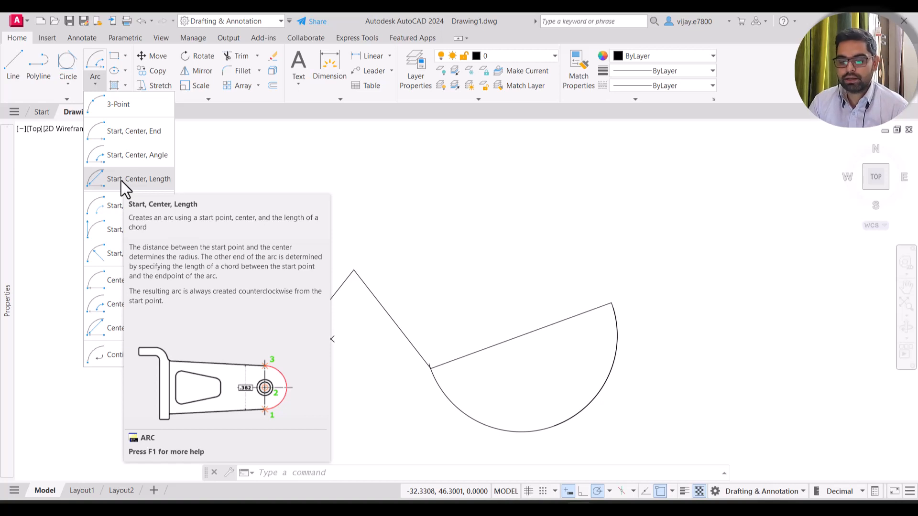
{"action": "left_click", "coordinate": [122, 179]}
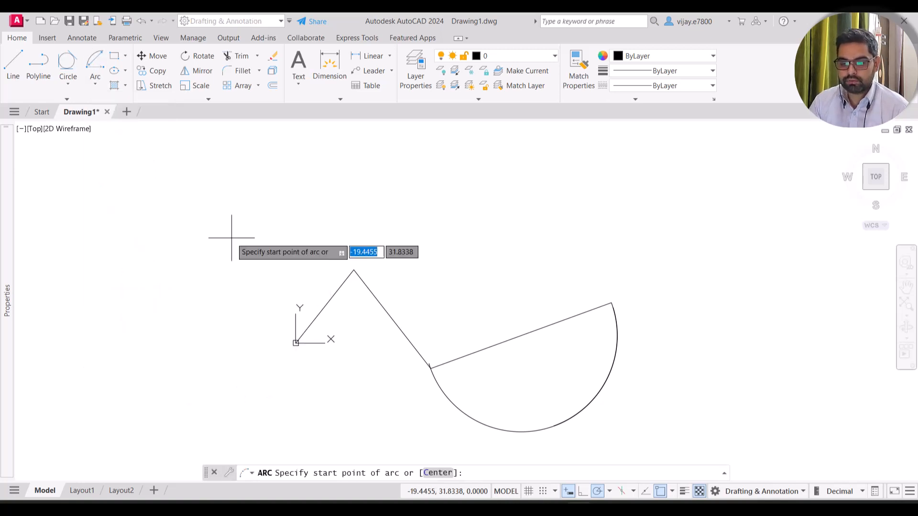
{"action": "left_click", "coordinate": [431, 368]}
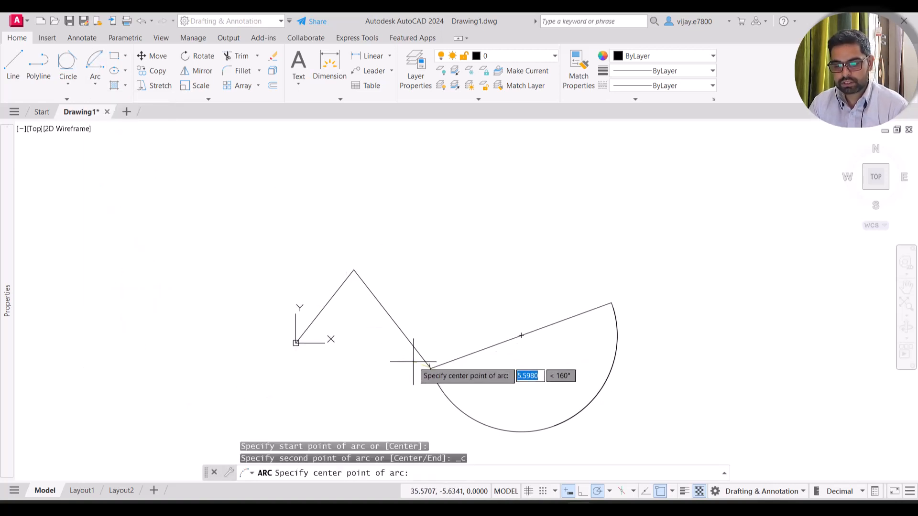
{"action": "left_click", "coordinate": [392, 318]}
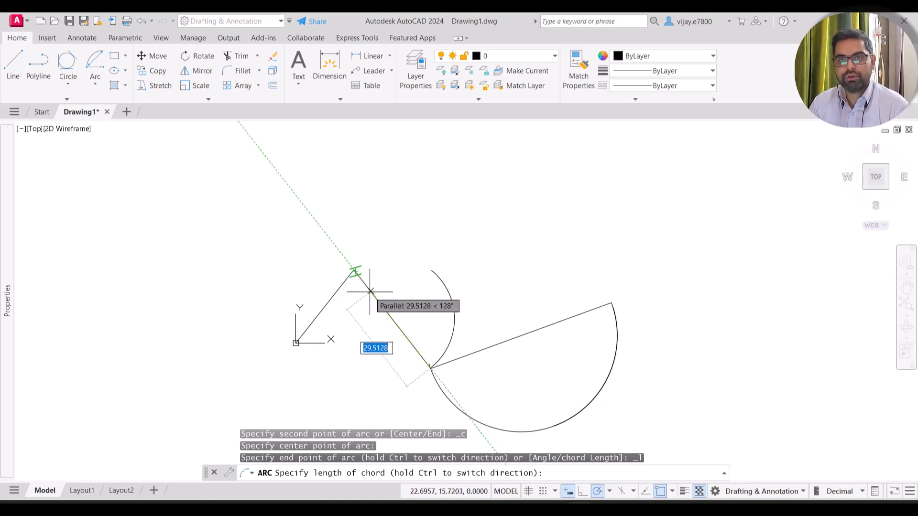
{"action": "left_click", "coordinate": [371, 293]}
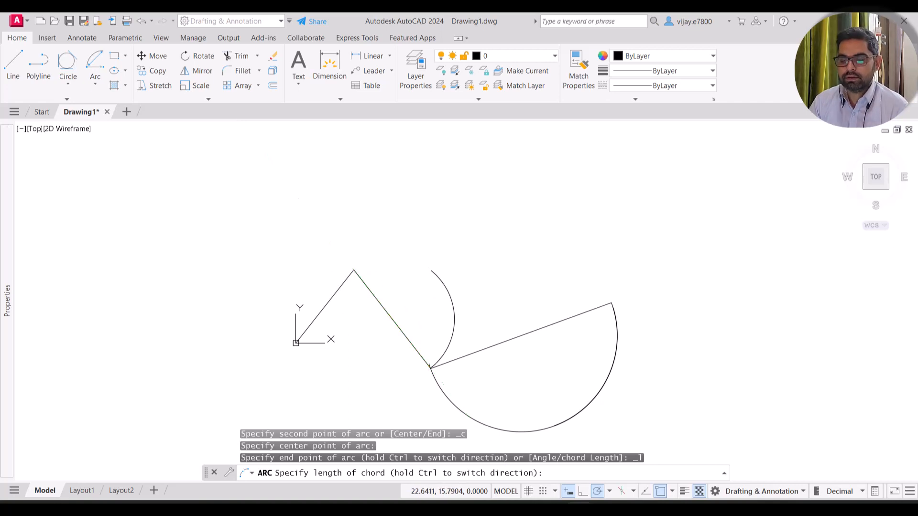
Step: Draw a Start, End, Angle arc from the zigzag's upper vertex to its start at the origin, with an included angle of 90°
{"action": "left_click", "coordinate": [90, 87]}
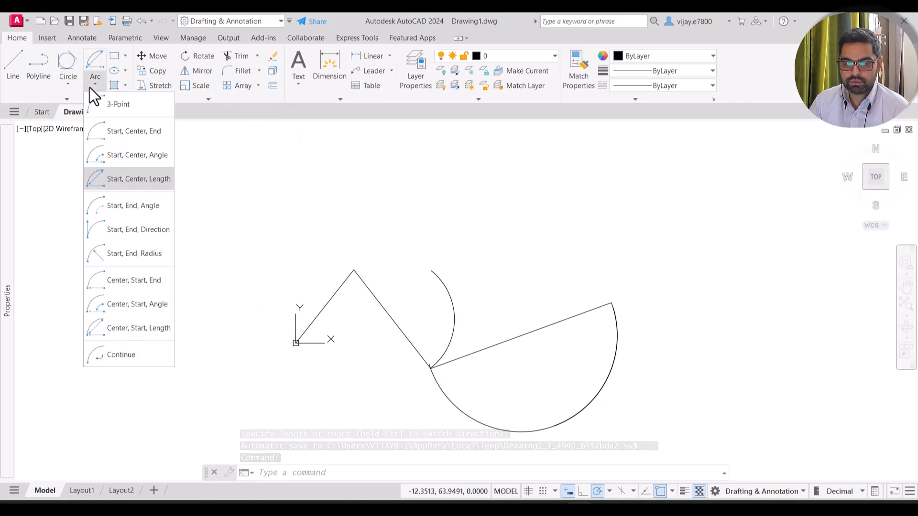
{"action": "left_click", "coordinate": [113, 207]}
{"action": "left_click", "coordinate": [354, 270]}
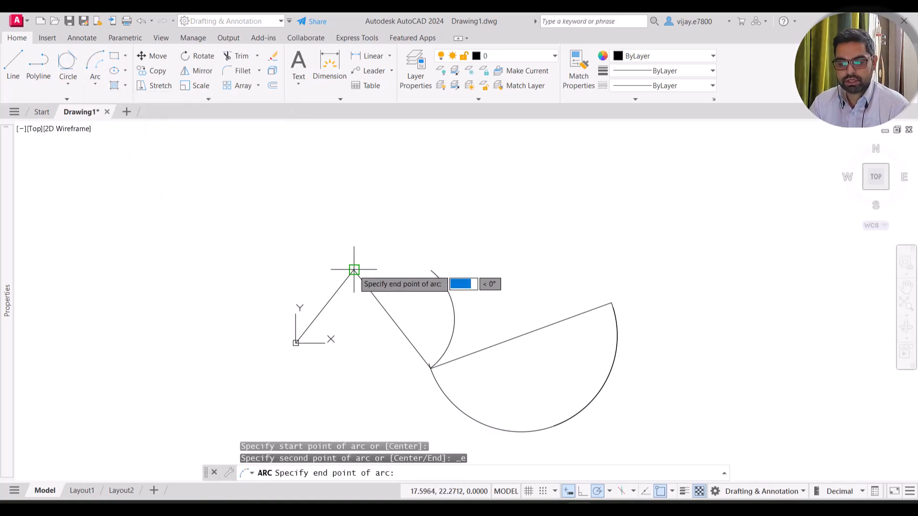
{"action": "left_click", "coordinate": [296, 343]}
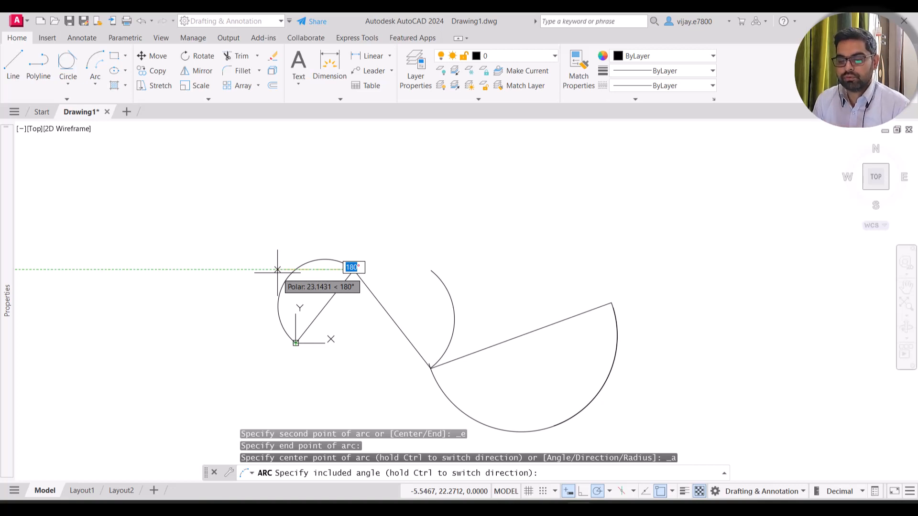
{"action": "type", "text": "90"}
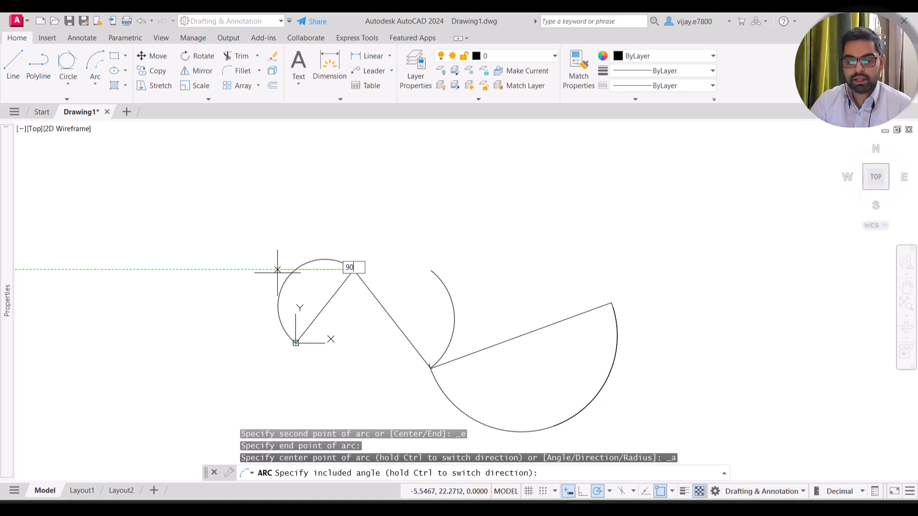
{"action": "key", "text": "Return"}
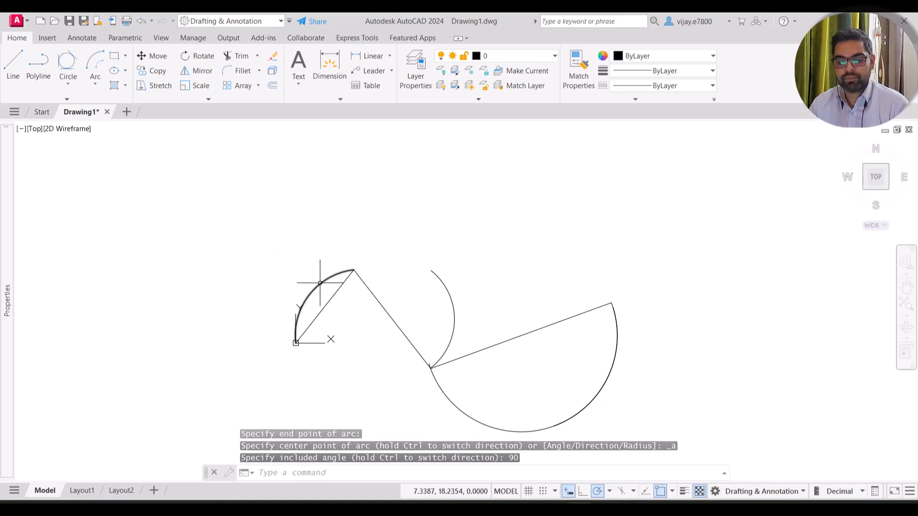
Step: Try extending the upper end of the 90° arc to the zigzag's middle line, and undo the extension
{"action": "mouse_move", "coordinate": [319, 282]}
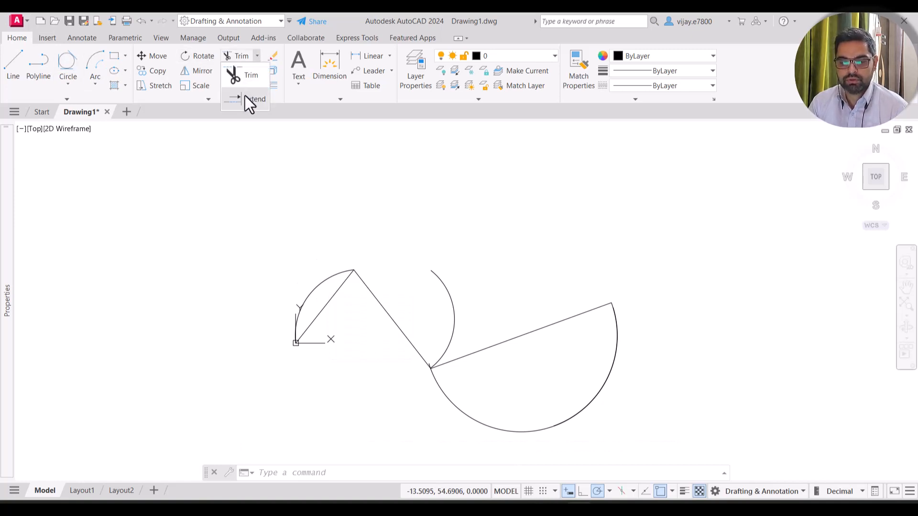
{"action": "left_click", "coordinate": [245, 96]}
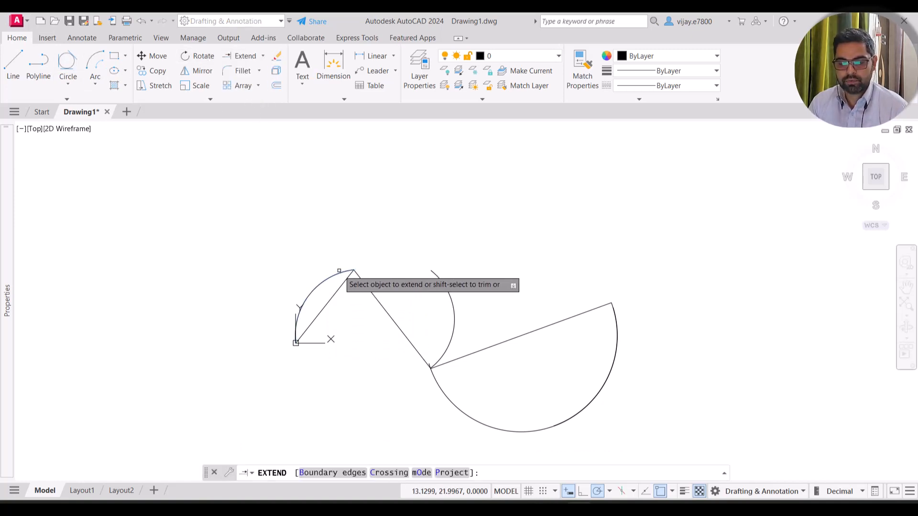
{"action": "left_click", "coordinate": [337, 268]}
{"action": "left_click", "coordinate": [427, 334]}
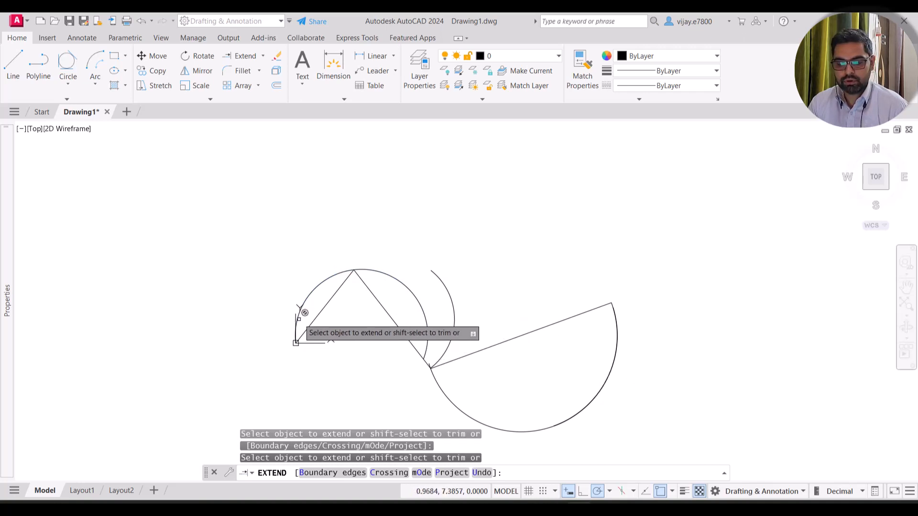
{"action": "left_click", "coordinate": [323, 307]}
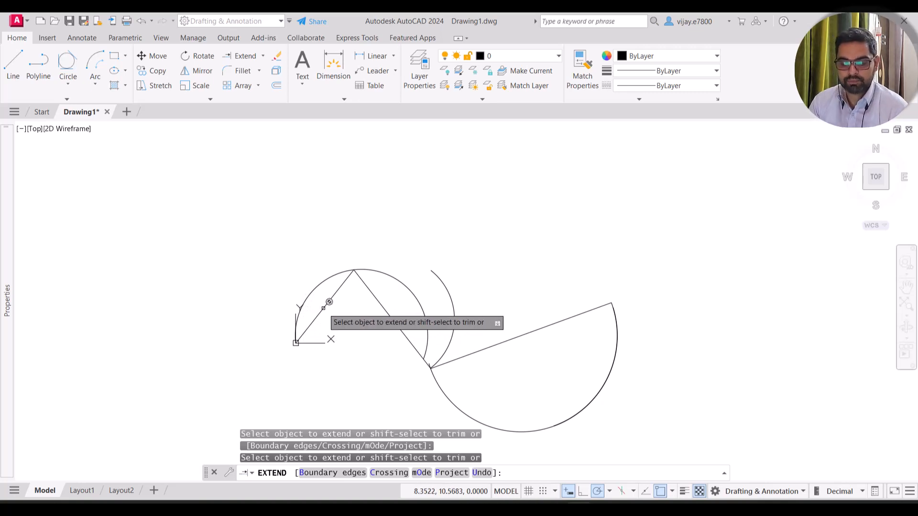
{"action": "key", "text": "Escape"}
{"action": "key", "text": "ctrl+z"}
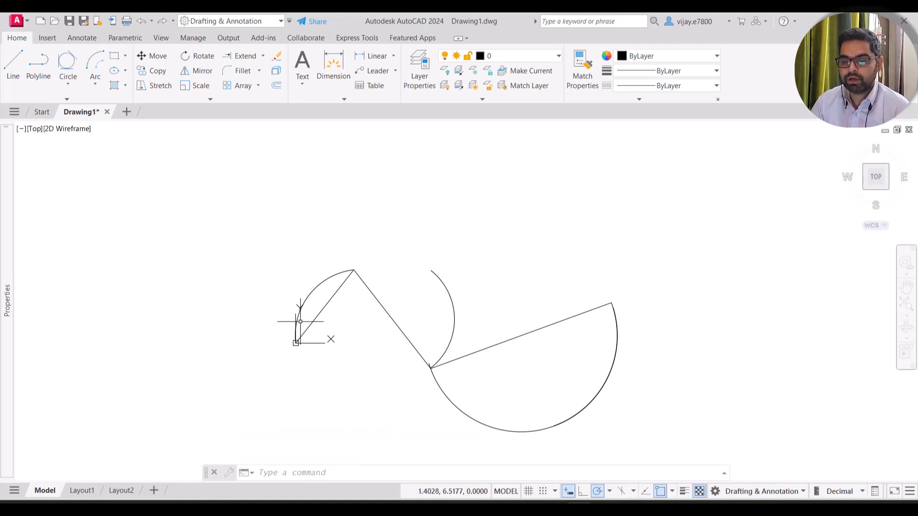
Step: Draw a Start, End, Angle arc from the middle arc's upper end to the middle line's midpoint, with an included angle of 270°
{"action": "left_click", "coordinate": [94, 67]}
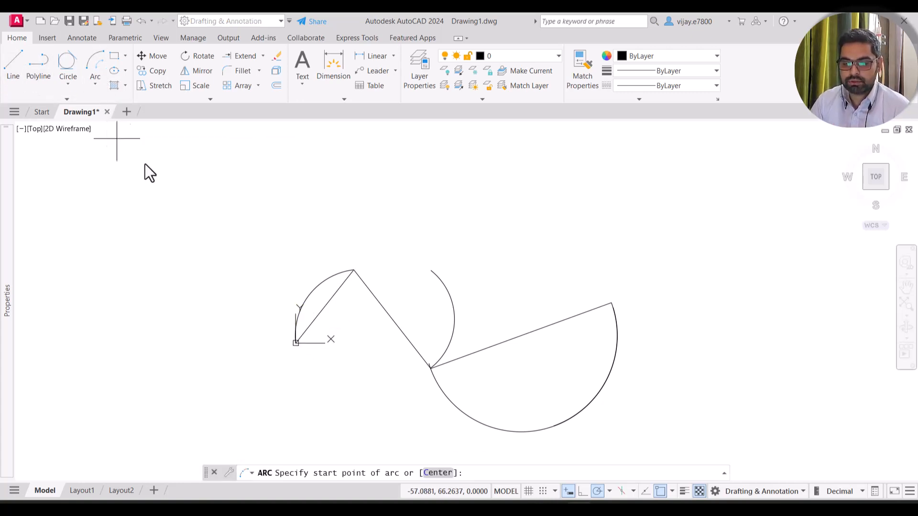
{"action": "left_click", "coordinate": [431, 271]}
{"action": "type", "text": "e"}
{"action": "key", "text": "Return"}
{"action": "left_click", "coordinate": [392, 319]}
{"action": "type", "text": "a"}
{"action": "key", "text": "Return"}
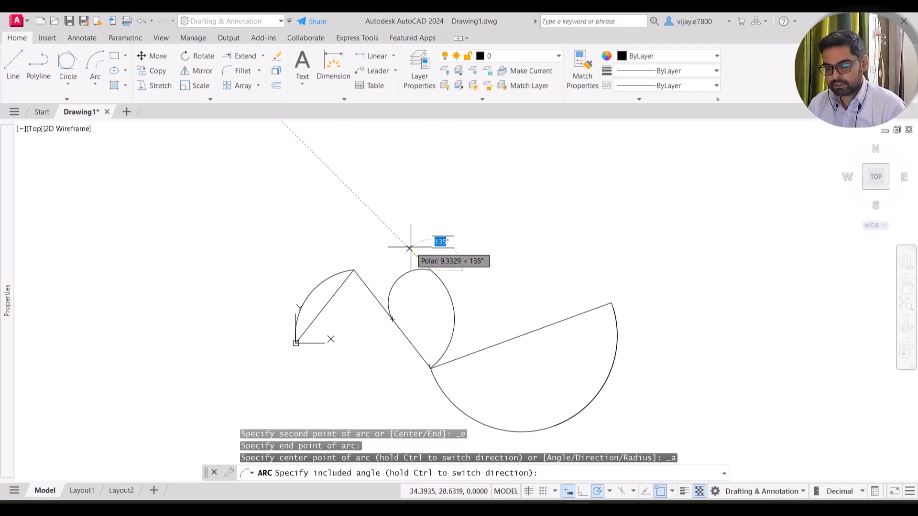
{"action": "type", "text": "270"}
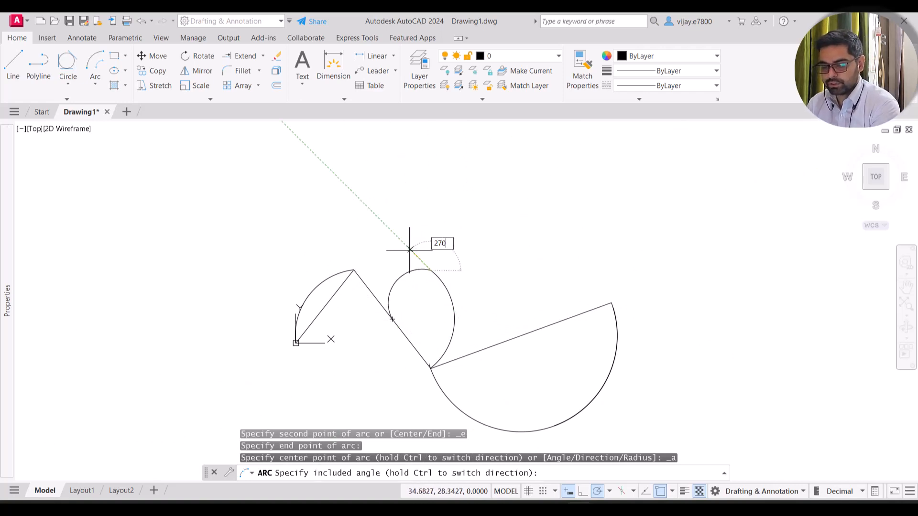
{"action": "key", "text": "Return"}
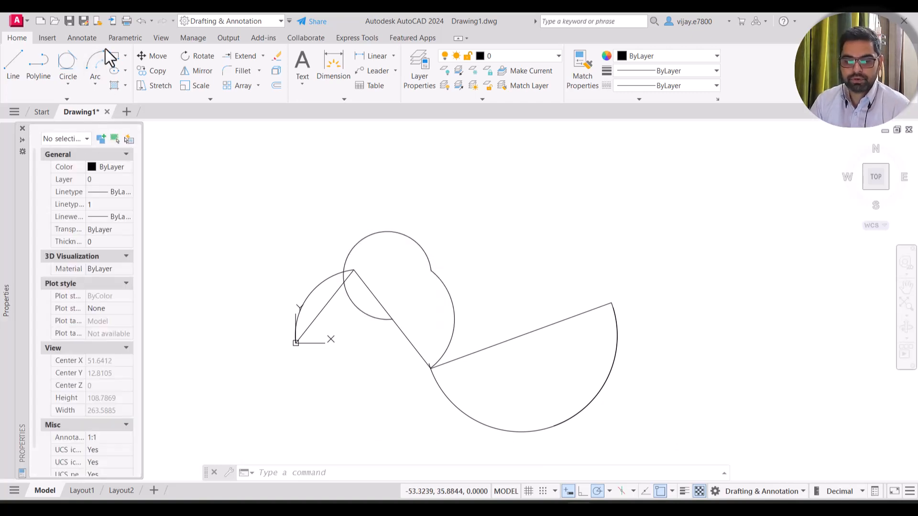
Step: Try a Start, End, Direction arc from the last line's free end to its midpoint with a 90° tangent direction, and undo it
{"action": "left_click", "coordinate": [95, 80]}
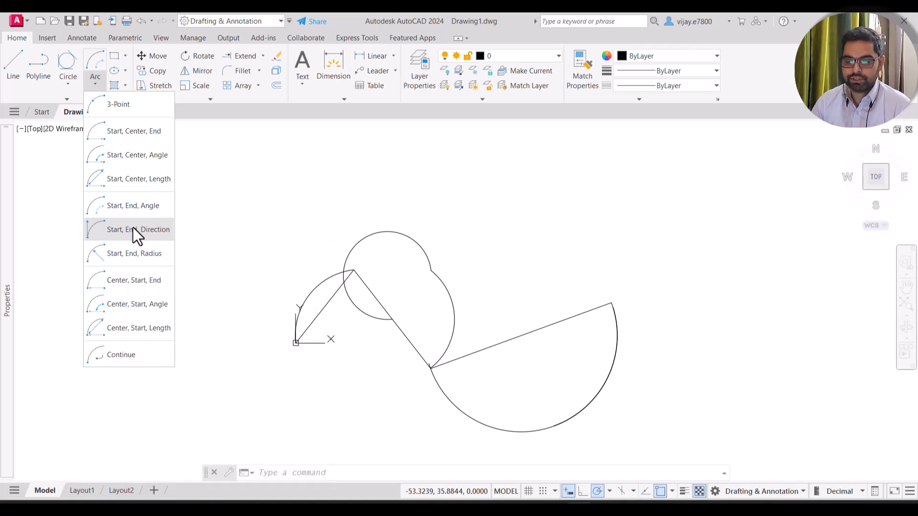
{"action": "left_click", "coordinate": [132, 229]}
{"action": "left_click", "coordinate": [612, 302]}
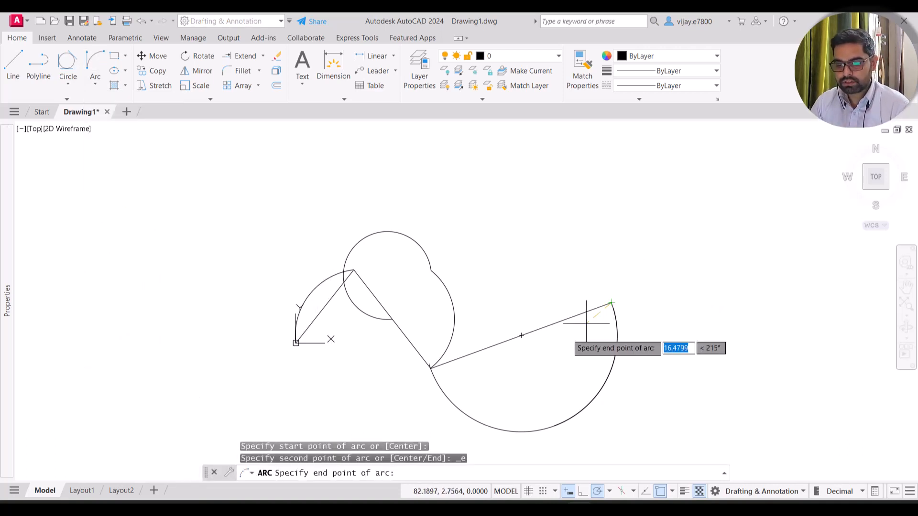
{"action": "left_click", "coordinate": [521, 334]}
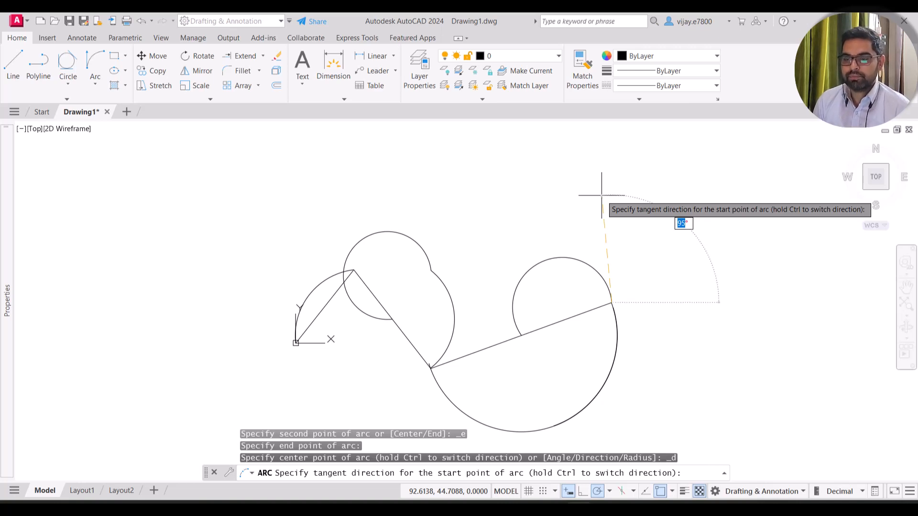
{"action": "type", "text": "90"}
{"action": "key", "text": "Return"}
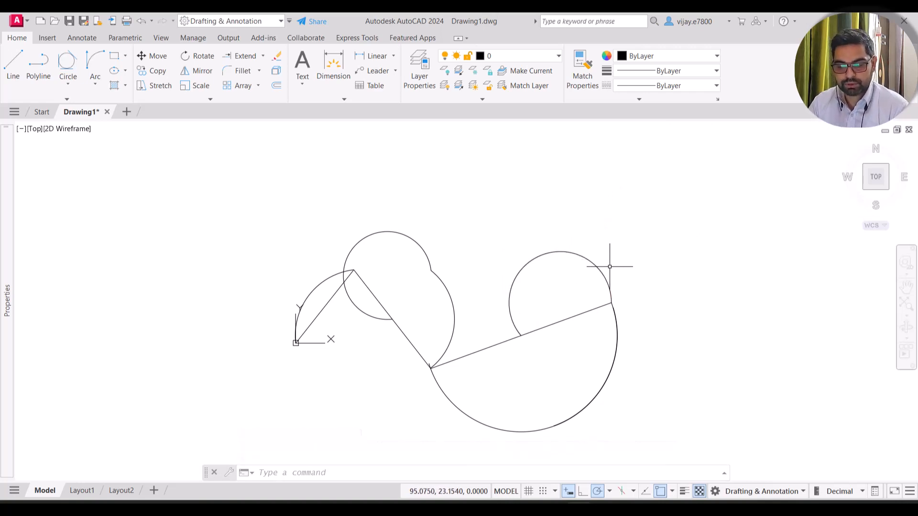
{"action": "left_click", "coordinate": [609, 293]}
{"action": "key", "text": "ctrl+z"}
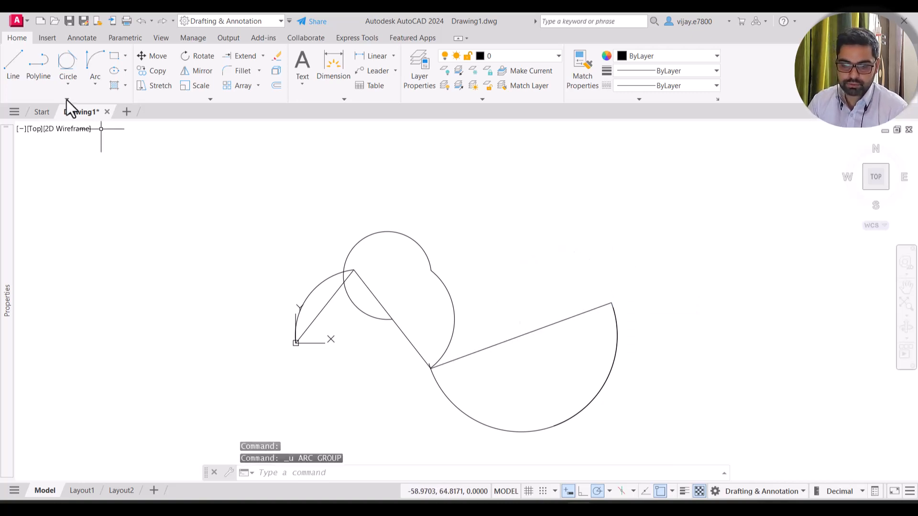
{"action": "left_click", "coordinate": [96, 66]}
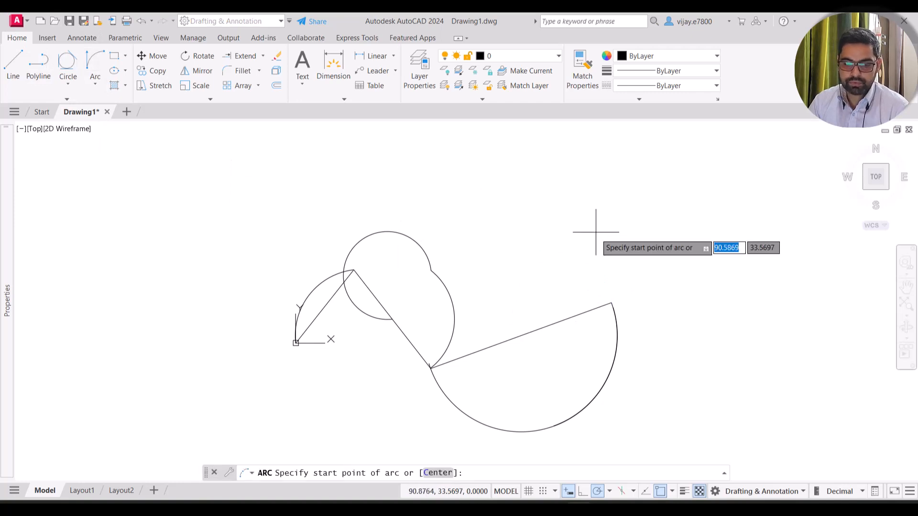
{"action": "left_click", "coordinate": [611, 302]}
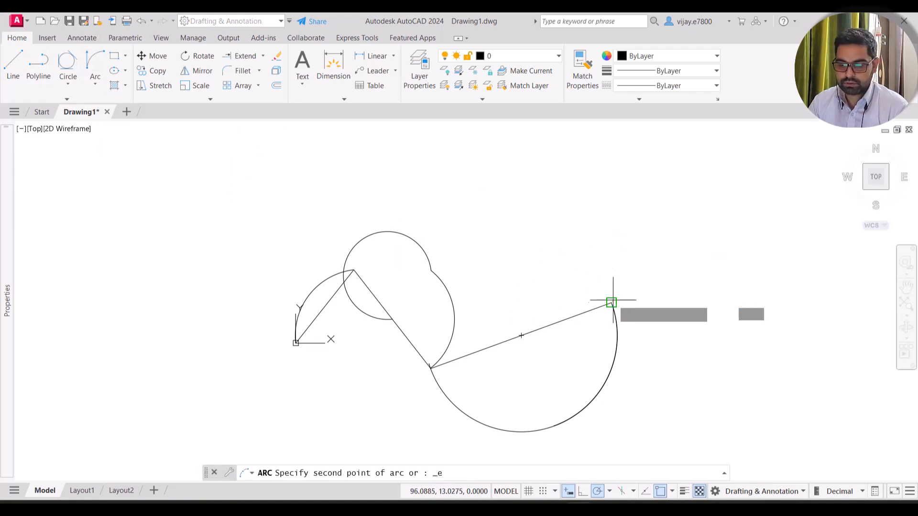
{"action": "left_click", "coordinate": [524, 334]}
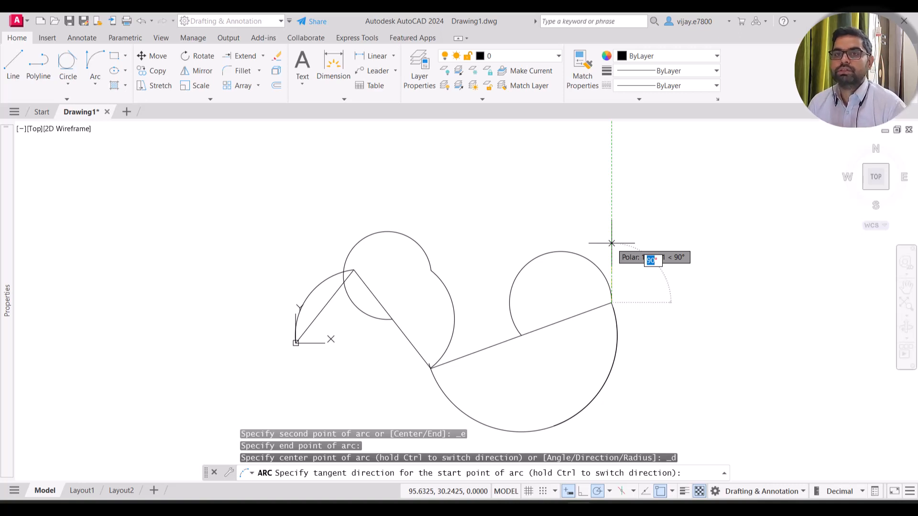
{"action": "key", "text": "ctrl+z"}
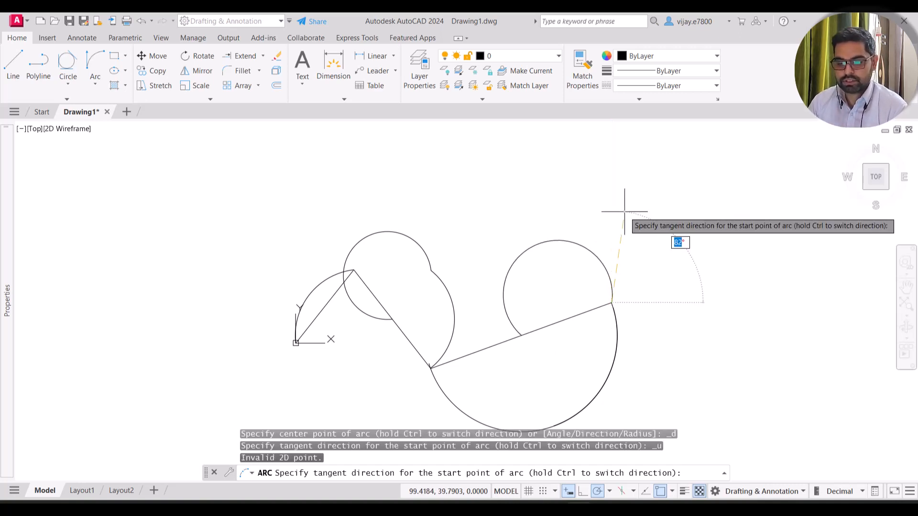
{"action": "key", "text": "Escape"}
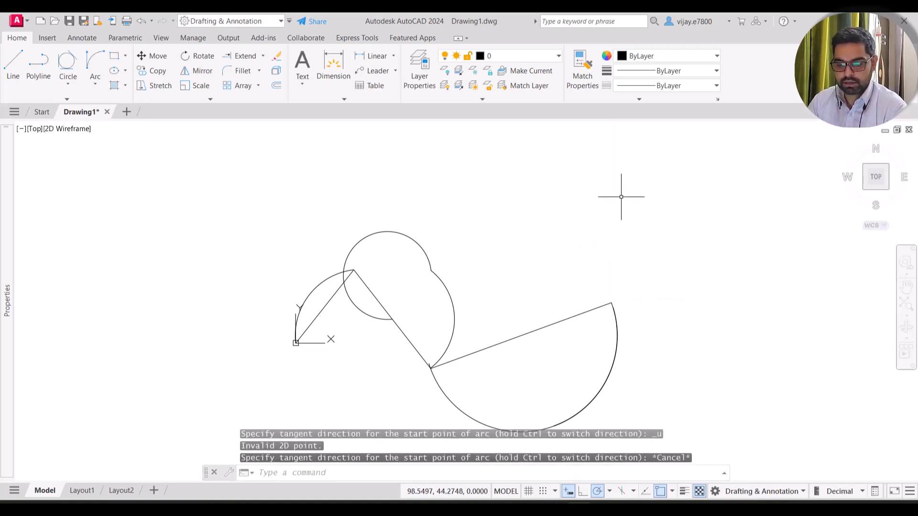
Step: Draw a horizontal line about 47 units long, running right from the zigzag's free end
{"action": "left_click", "coordinate": [16, 65]}
{"action": "left_click", "coordinate": [612, 302]}
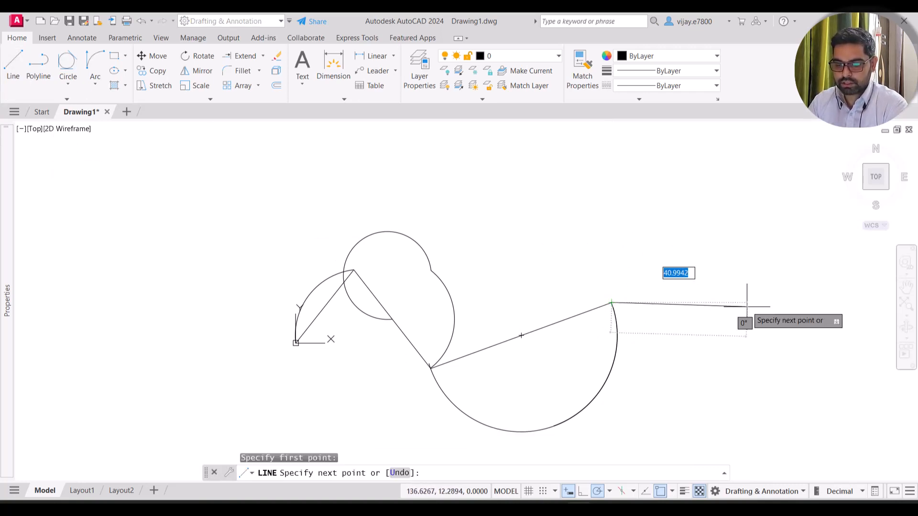
{"action": "left_click", "coordinate": [768, 302]}
{"action": "key", "text": "Escape"}
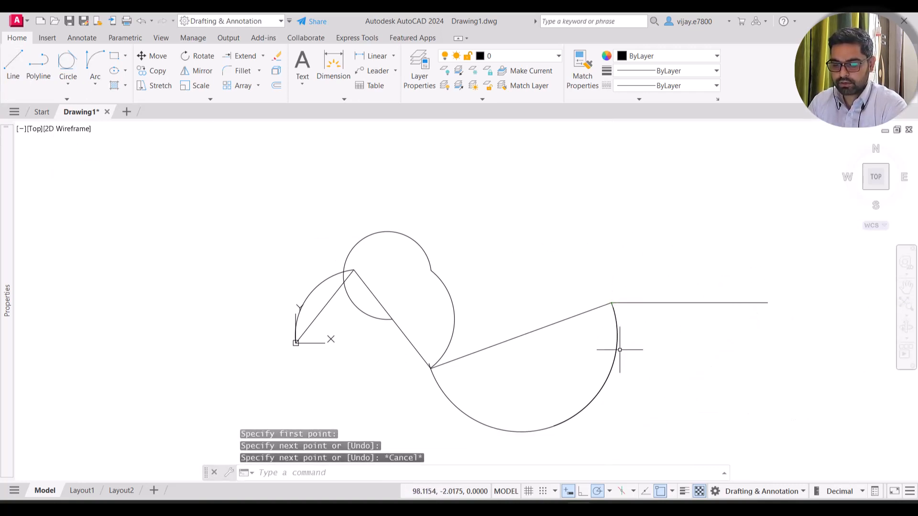
Step: Draw a Start, End, Direction arc from the horizontal line's right end to its left end, with a tangent direction of 90°
{"action": "left_click", "coordinate": [94, 69]}
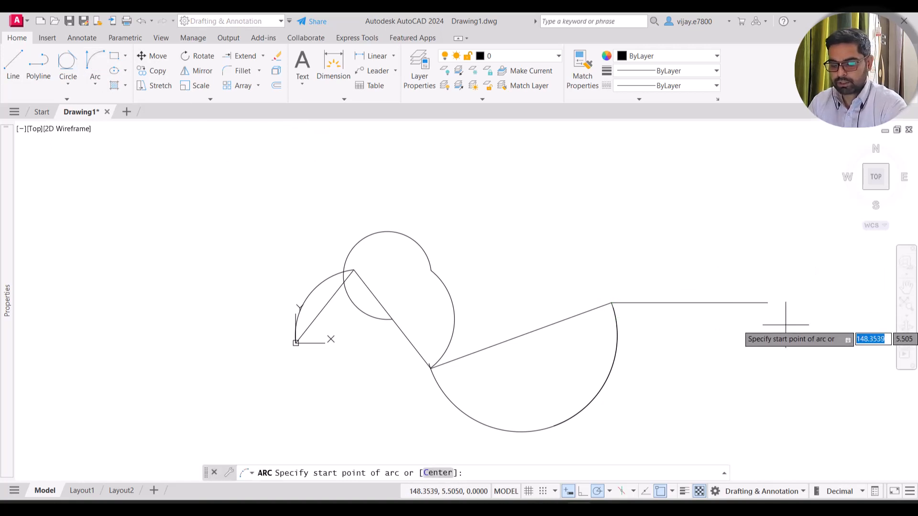
{"action": "left_click", "coordinate": [767, 302]}
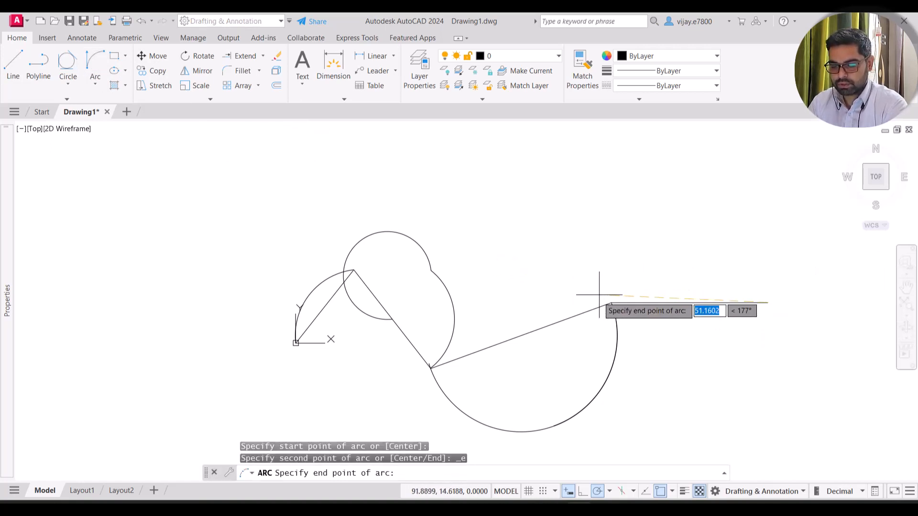
{"action": "left_click", "coordinate": [611, 302]}
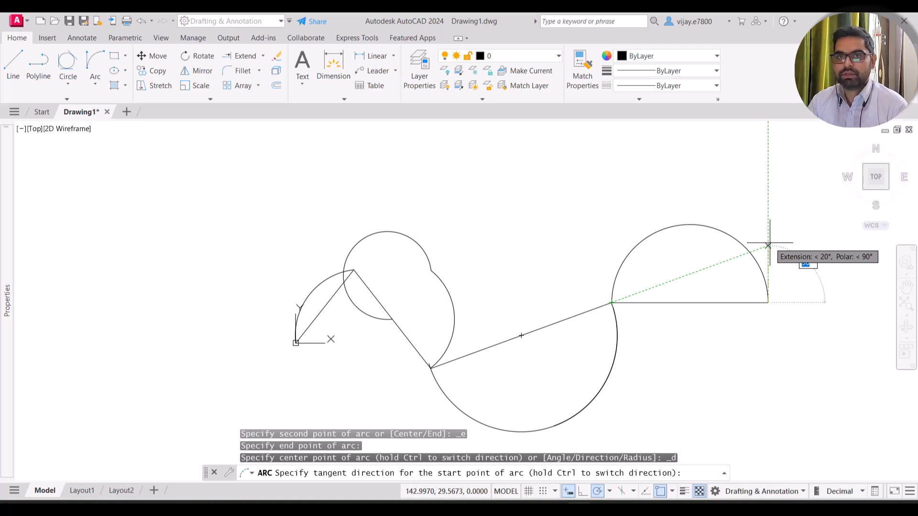
{"action": "type", "text": "90"}
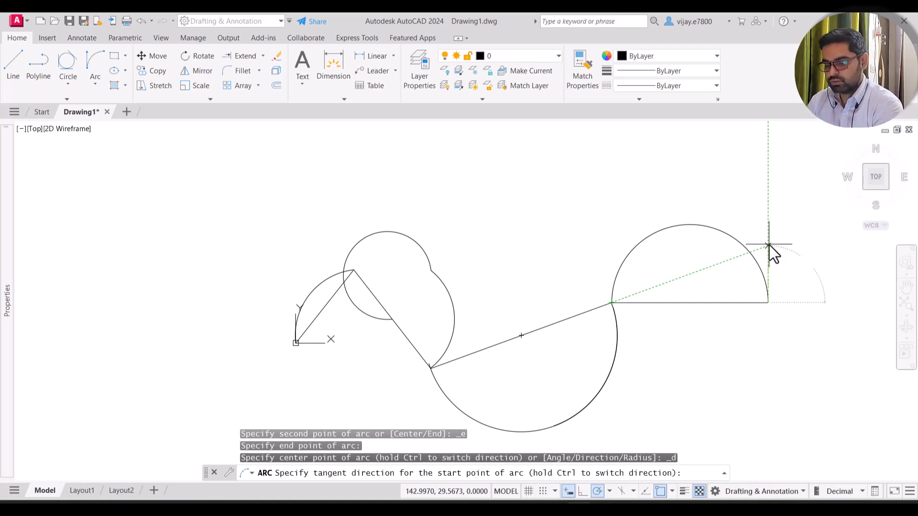
{"action": "key", "text": "Return"}
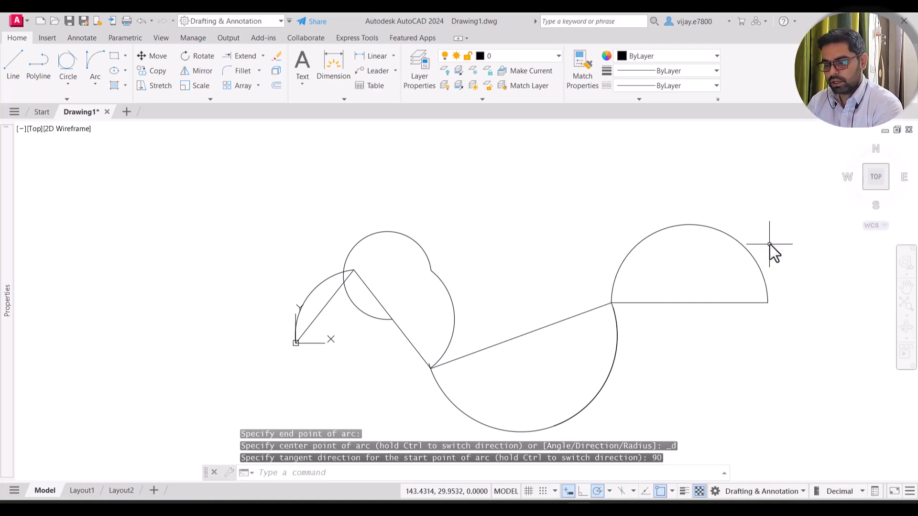
Step: Draw a Start, End, Radius arc from the horizontal line's left end to its right end, trying radius 20 and placing it at about 28.7
{"action": "left_click", "coordinate": [99, 82]}
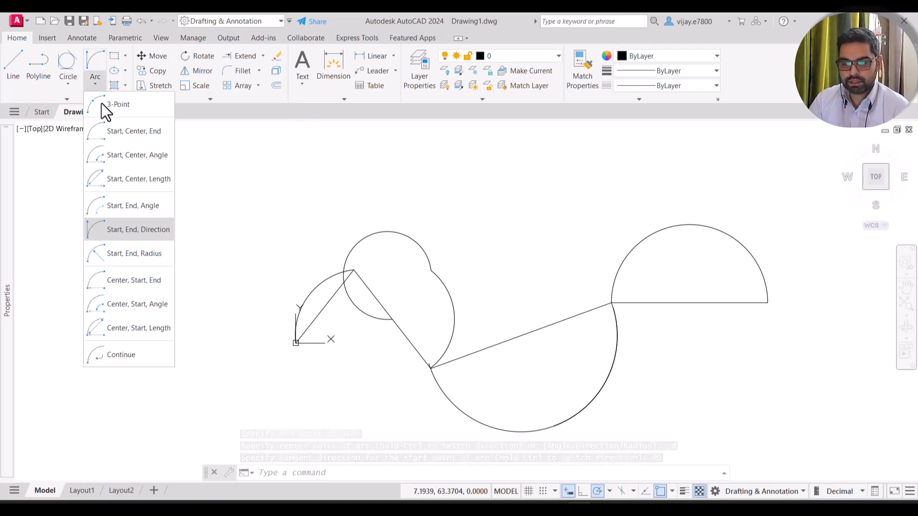
{"action": "left_click", "coordinate": [121, 256]}
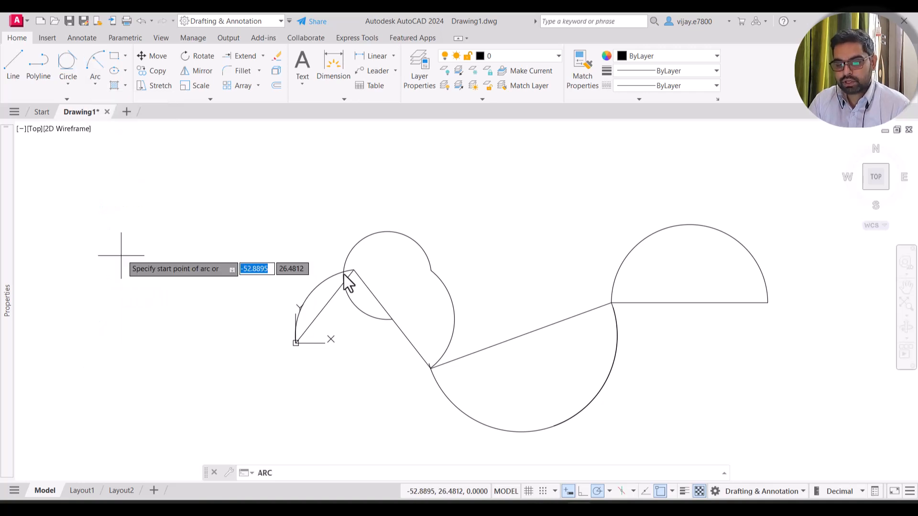
{"action": "left_click", "coordinate": [611, 302]}
{"action": "left_click", "coordinate": [767, 302]}
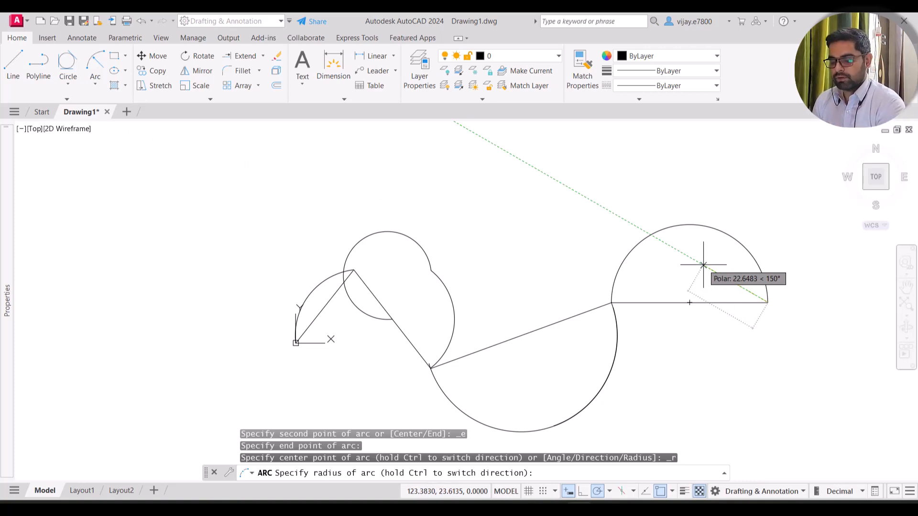
{"action": "type", "text": "20"}
{"action": "key", "text": "Return"}
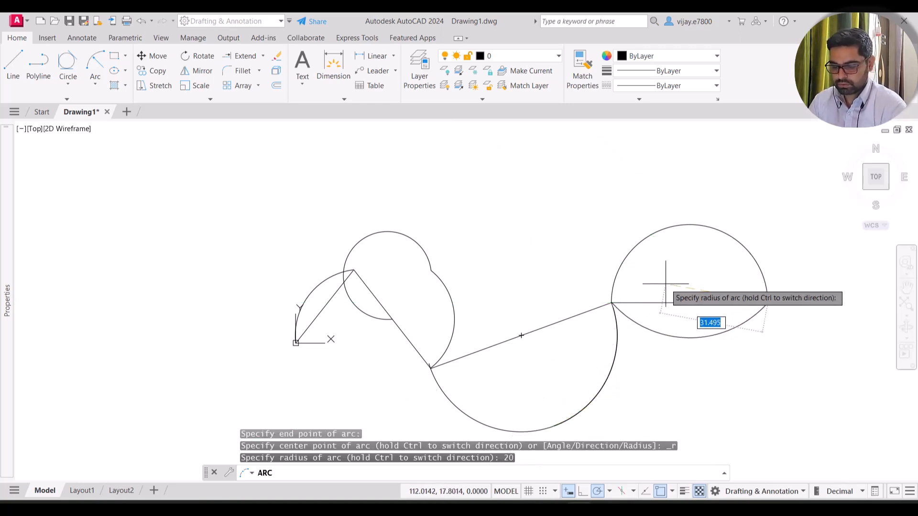
{"action": "type", "text": "20"}
{"action": "key", "text": "Return"}
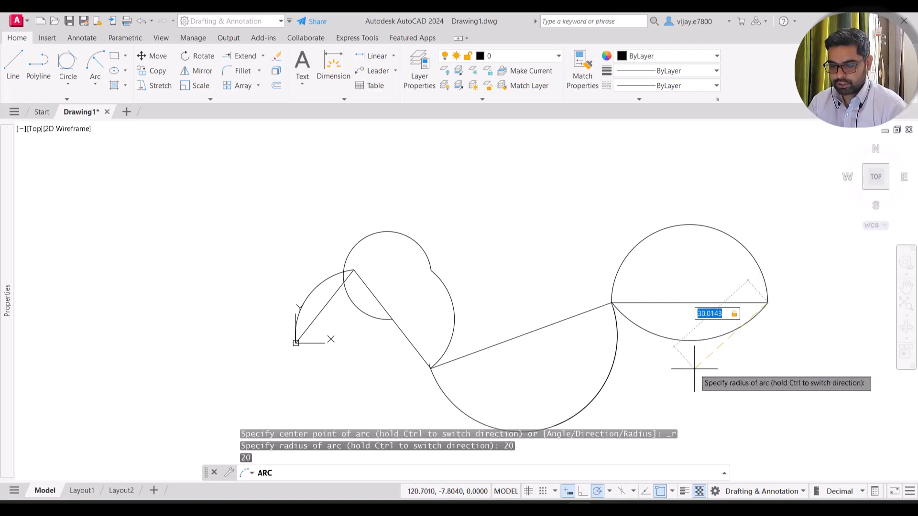
{"action": "key", "text": "Escape"}
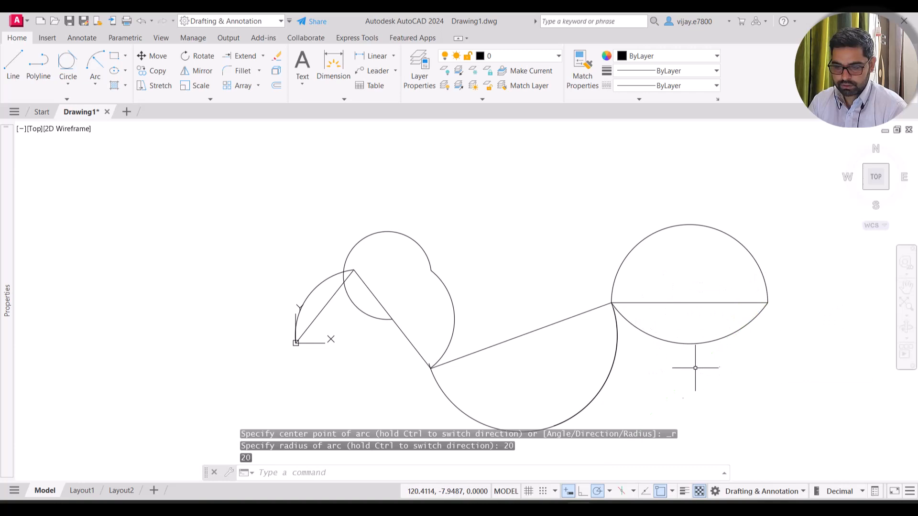
Step: Set the radius of the arc below the horizontal line to 25 in its properties
{"action": "left_click", "coordinate": [670, 343]}
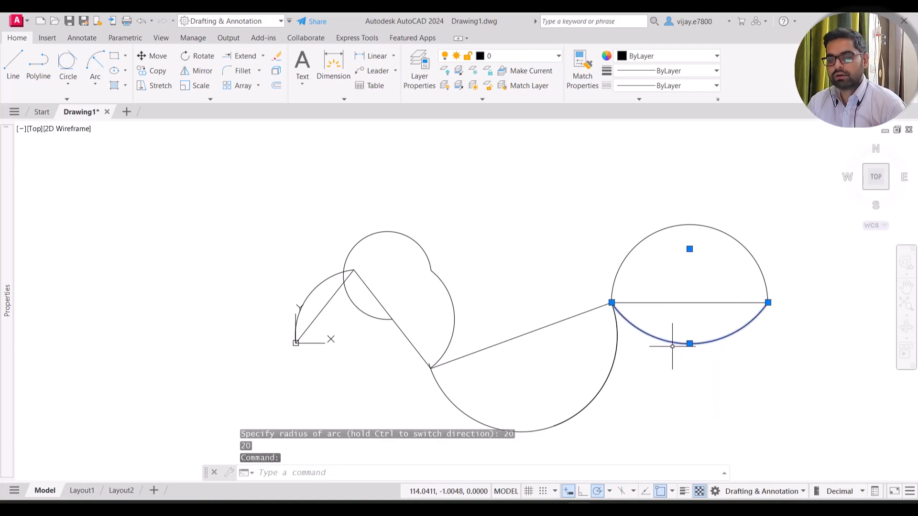
{"action": "left_click", "coordinate": [689, 249]}
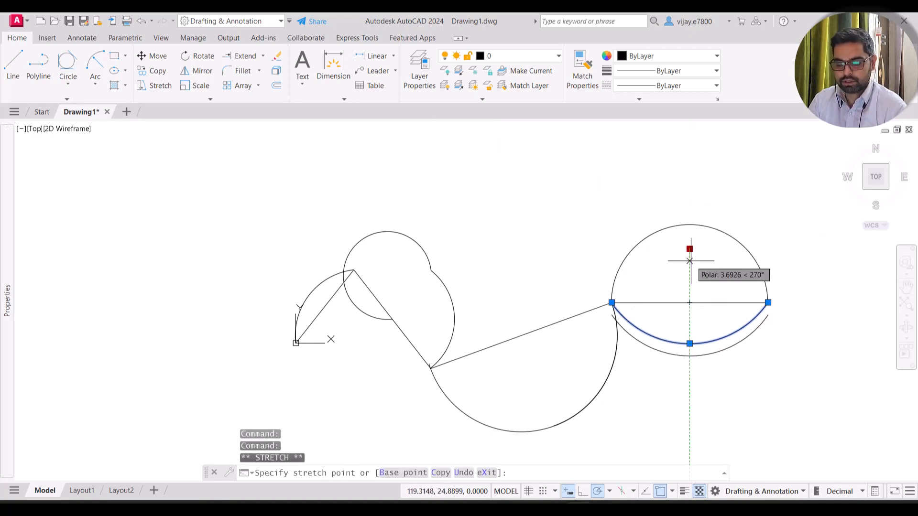
{"action": "key", "text": "Escape"}
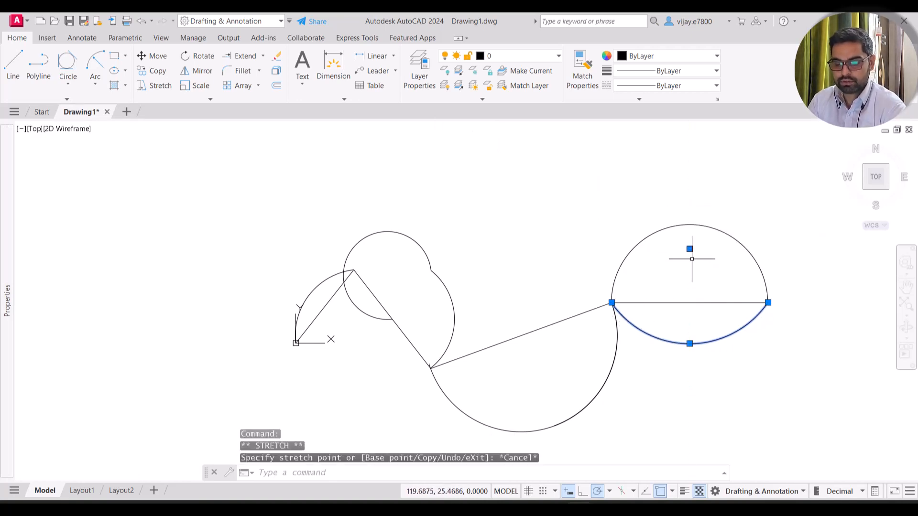
{"action": "right_click", "coordinate": [689, 343]}
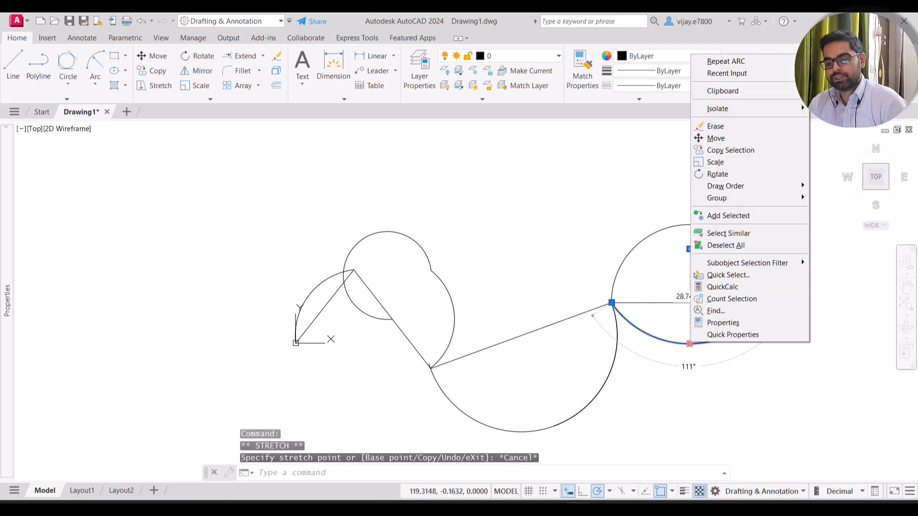
{"action": "left_click", "coordinate": [717, 324]}
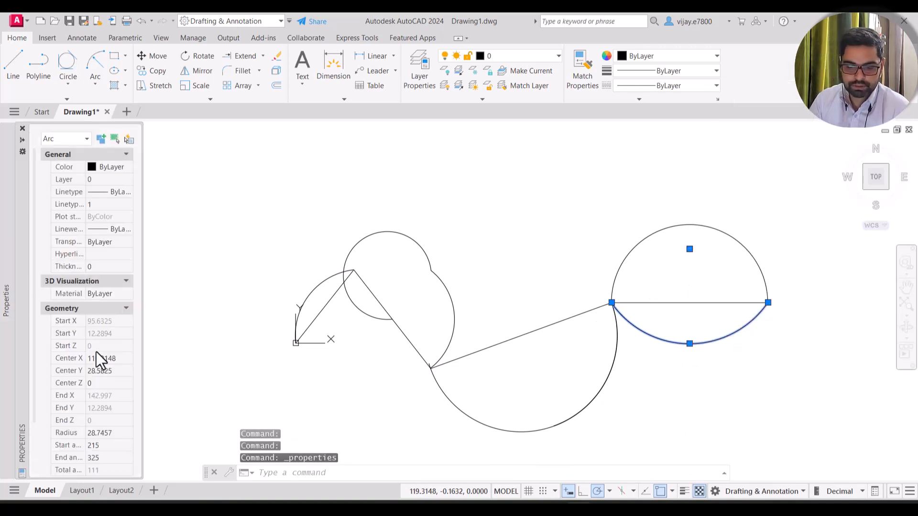
{"action": "scroll", "coordinate": [91, 402], "scroll_direction": "down", "scroll_amount": 2}
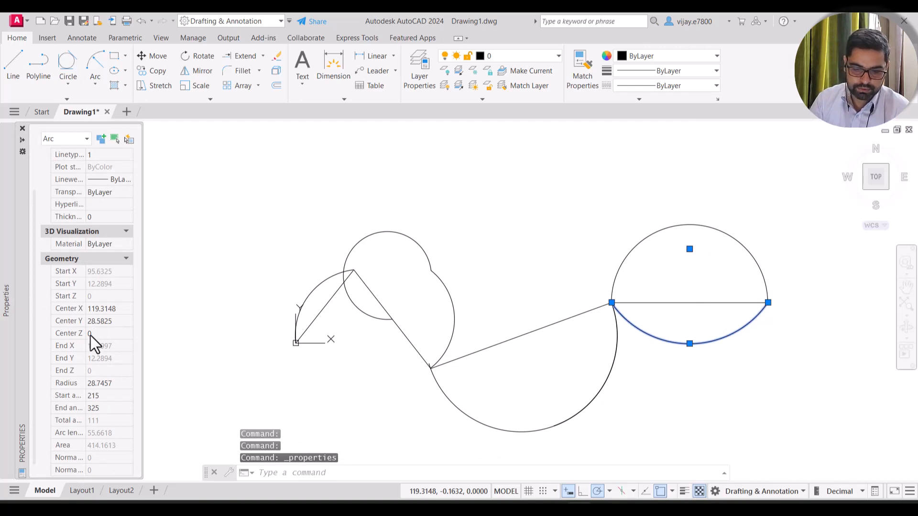
{"action": "left_click", "coordinate": [90, 386]}
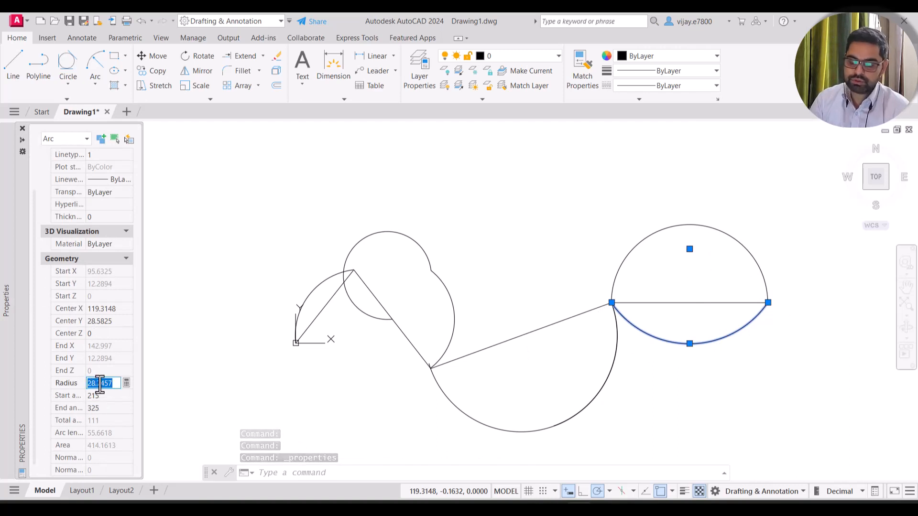
{"action": "type", "text": "25"}
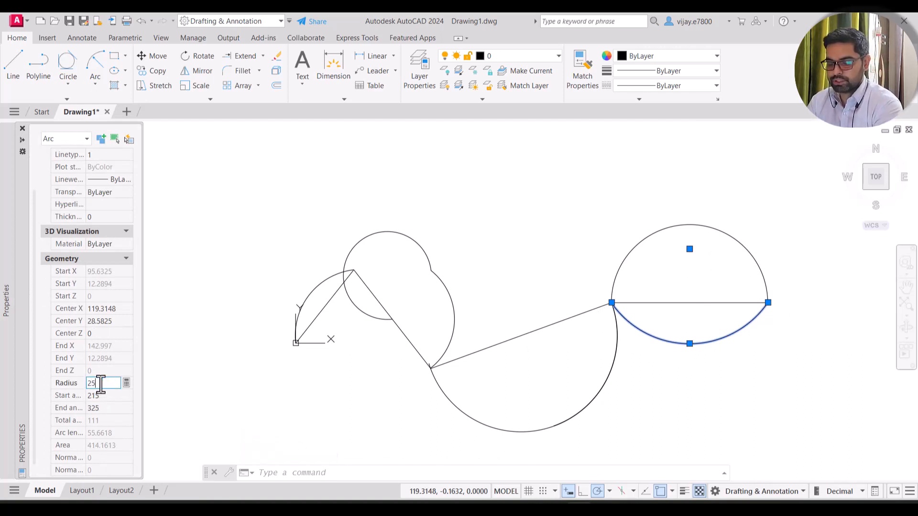
{"action": "key", "text": "Tab"}
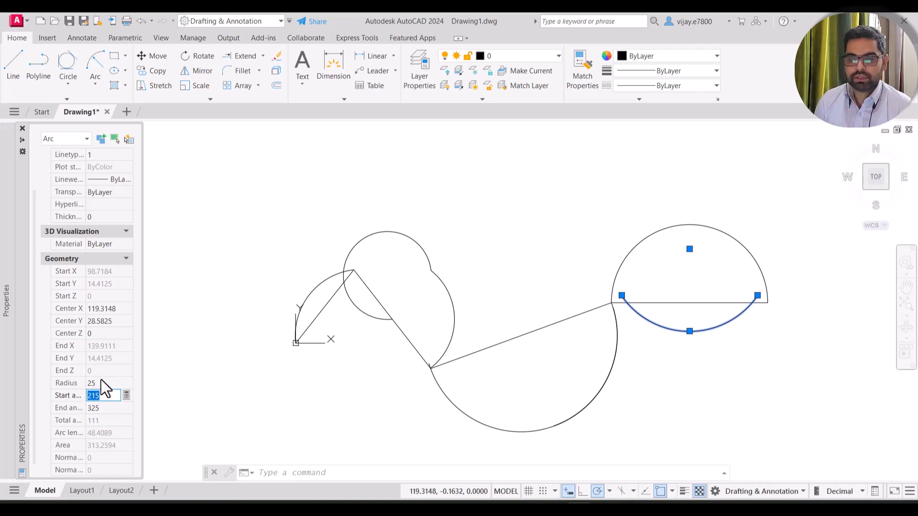
Step: Draw a Center, Start, End arc centred on the last sloped line's midpoint, sweeping clockwise from just above the centre to directly left of it
{"action": "left_click", "coordinate": [96, 84]}
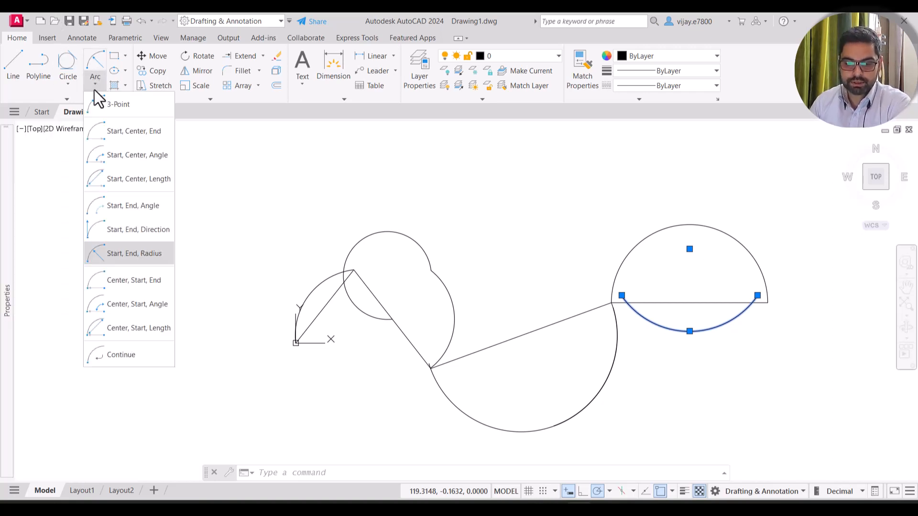
{"action": "left_click", "coordinate": [109, 286]}
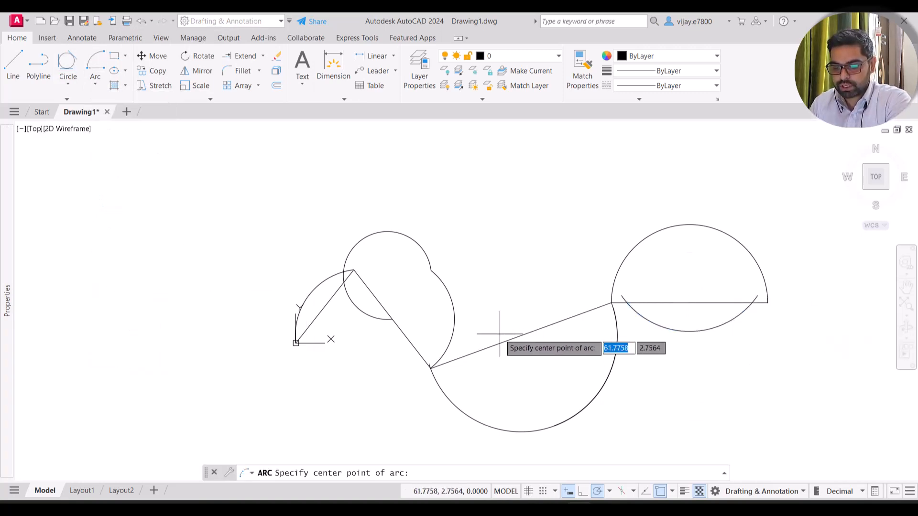
{"action": "left_click", "coordinate": [521, 335]}
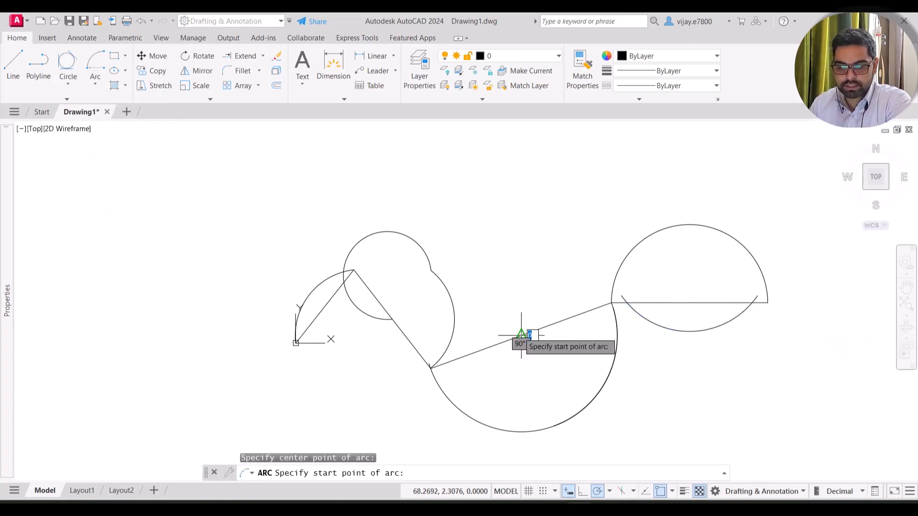
{"action": "left_click", "coordinate": [536, 276]}
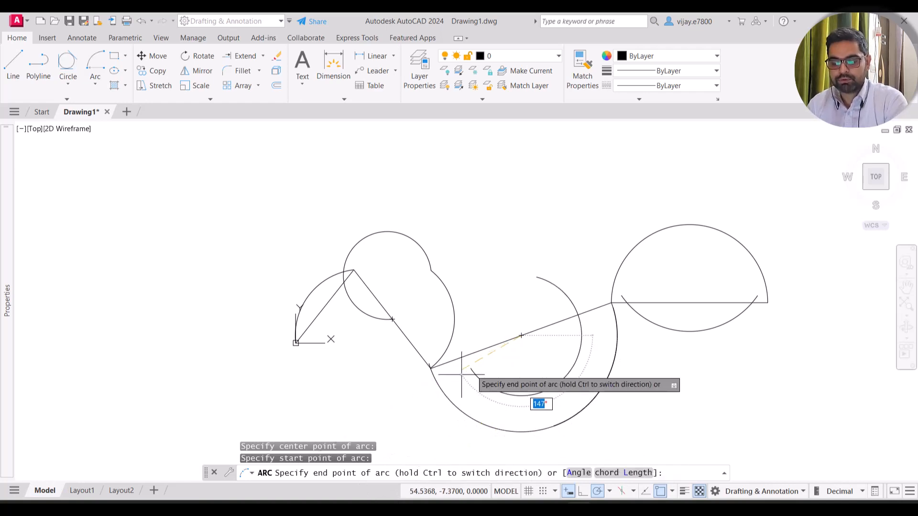
{"action": "left_click", "coordinate": [493, 335]}
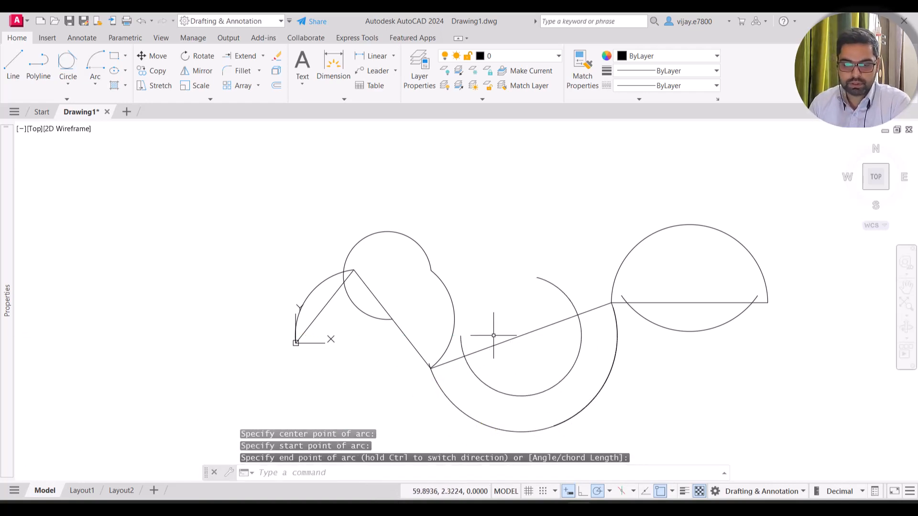
Step: Start a Continue arc tangent to the end of the last arc drawn
{"action": "left_click", "coordinate": [95, 82]}
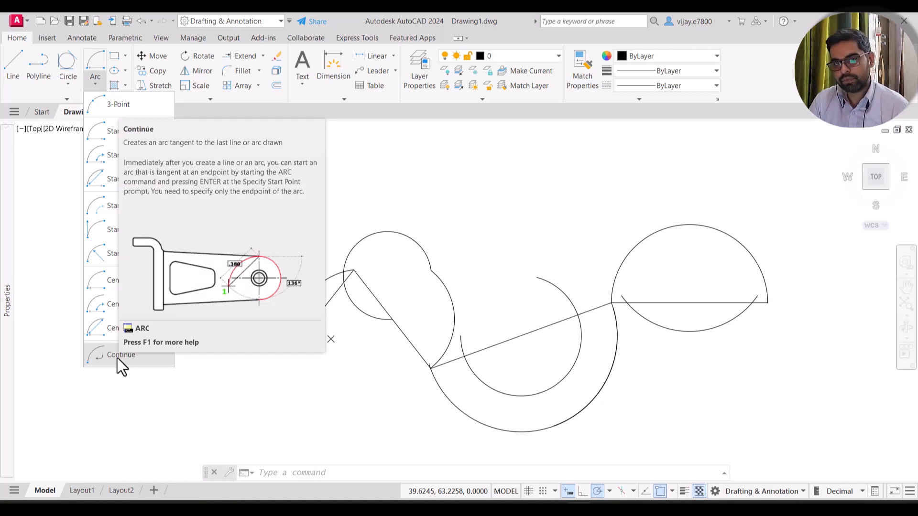
{"action": "left_click", "coordinate": [117, 357]}
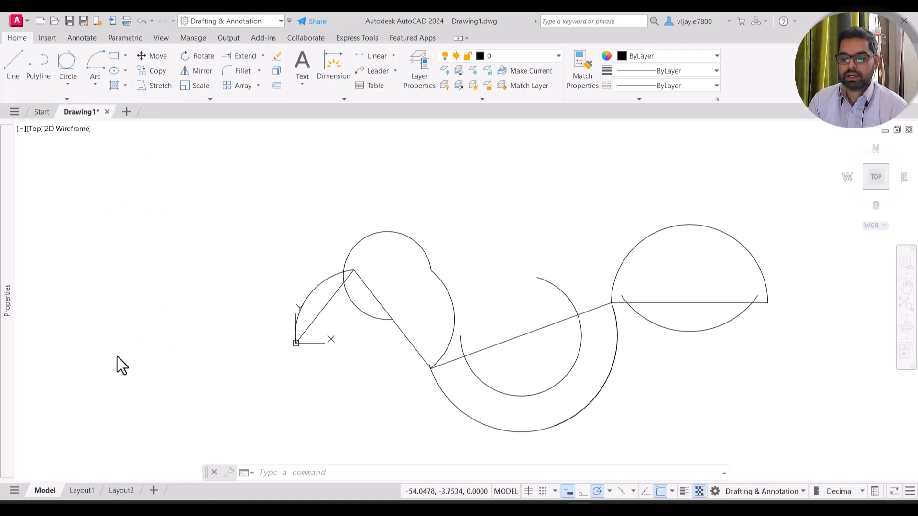